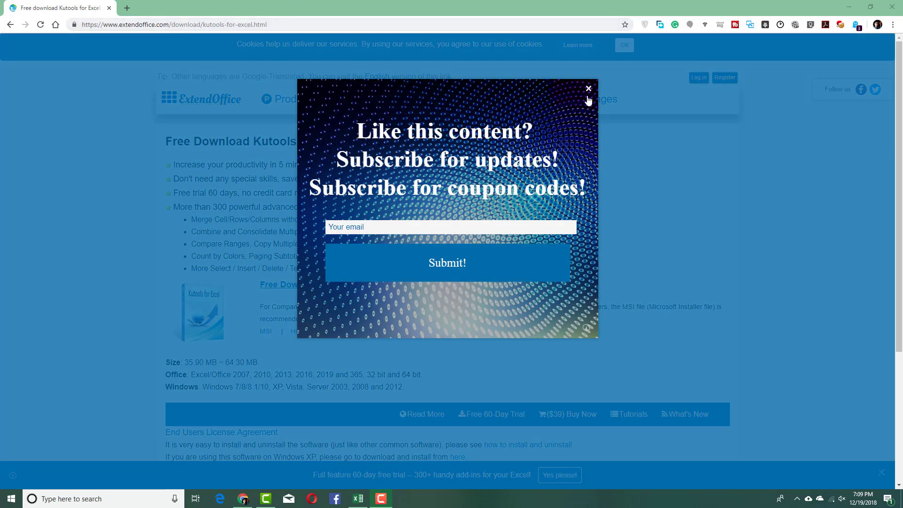
# Close the subscribe pop-up and browse the Products and Download menus on ExtendOffice
pyautogui.click(588, 89)
pyautogui.moveTo(288, 100)
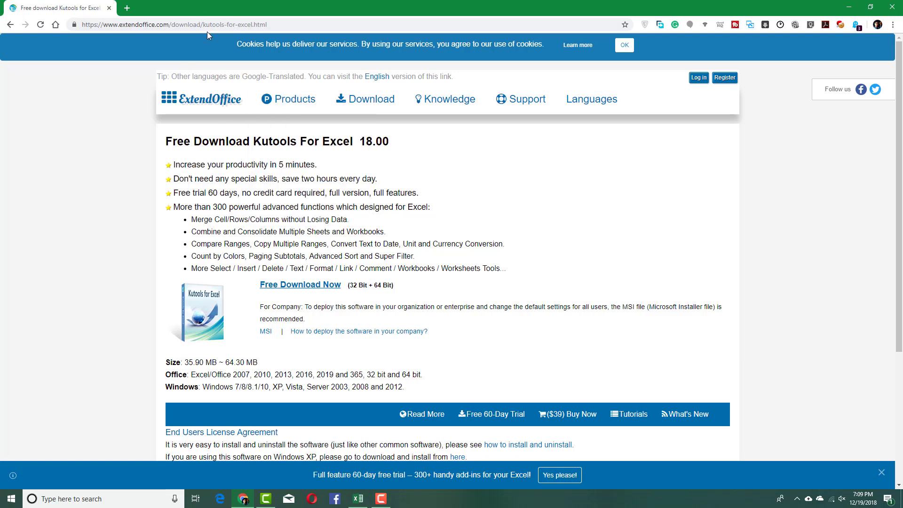
pyautogui.moveTo(367, 100)
# Turn on the Kutools Navigation pane in Book1, leaving Navigation Options unchanged
pyautogui.click(358, 499)
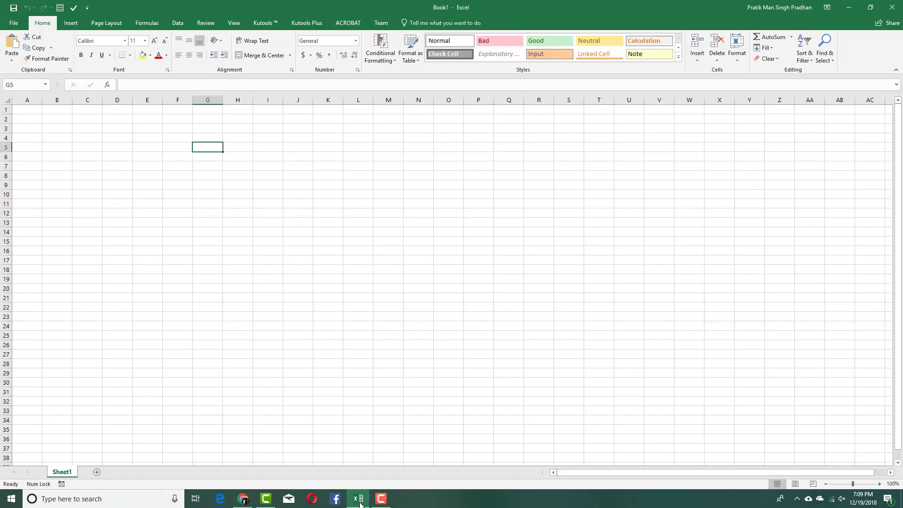
pyautogui.click(325, 385)
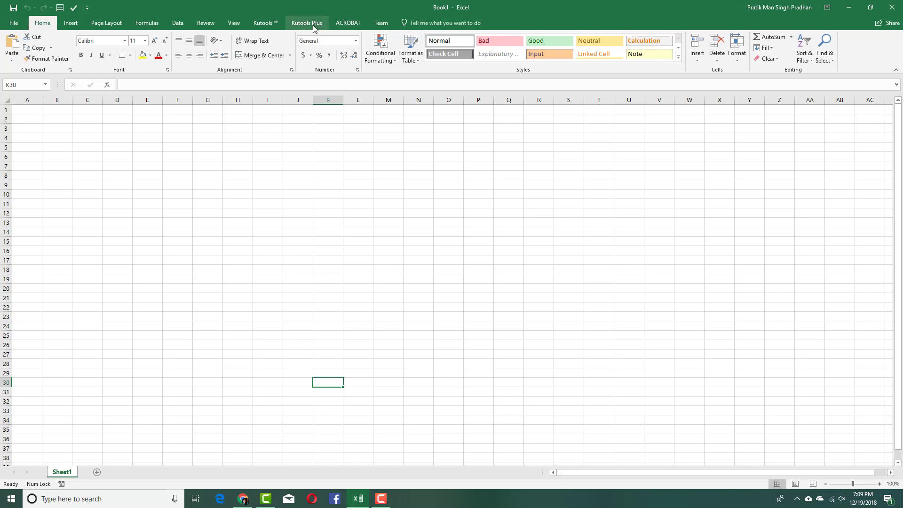
pyautogui.click(271, 26)
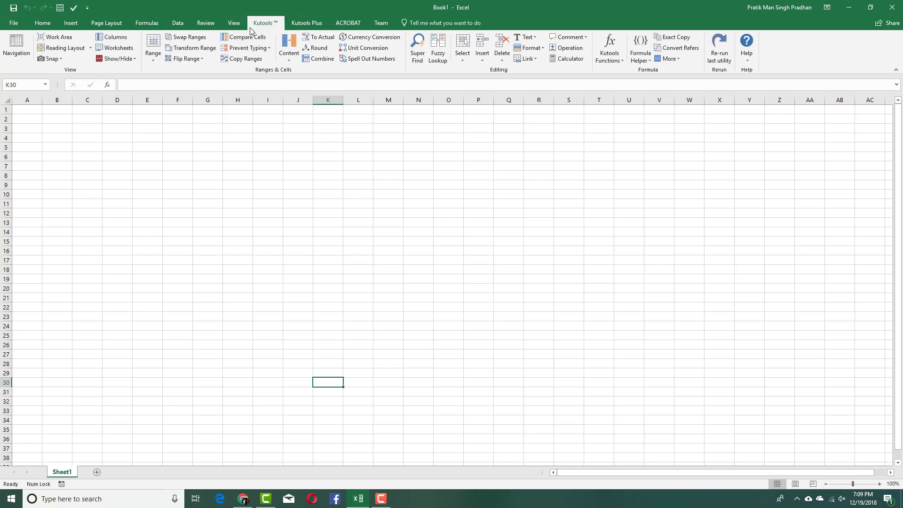
pyautogui.click(5, 47)
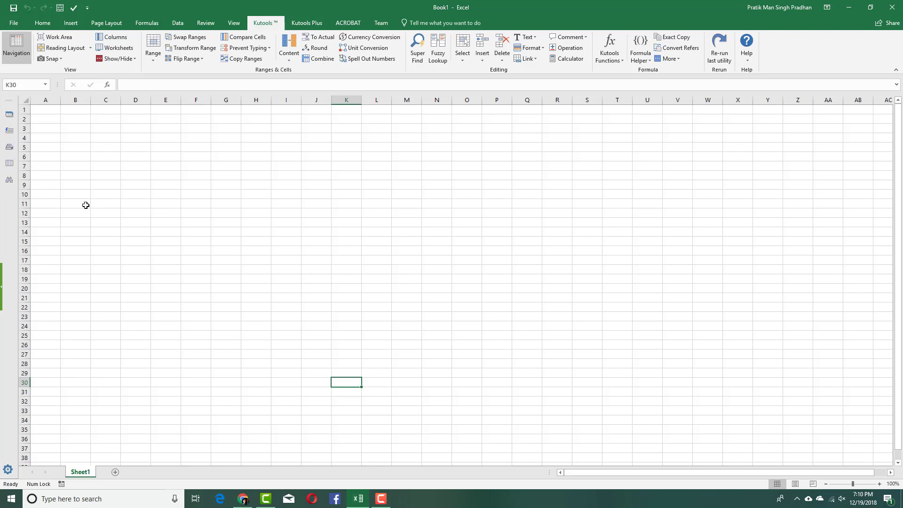
pyautogui.click(8, 470)
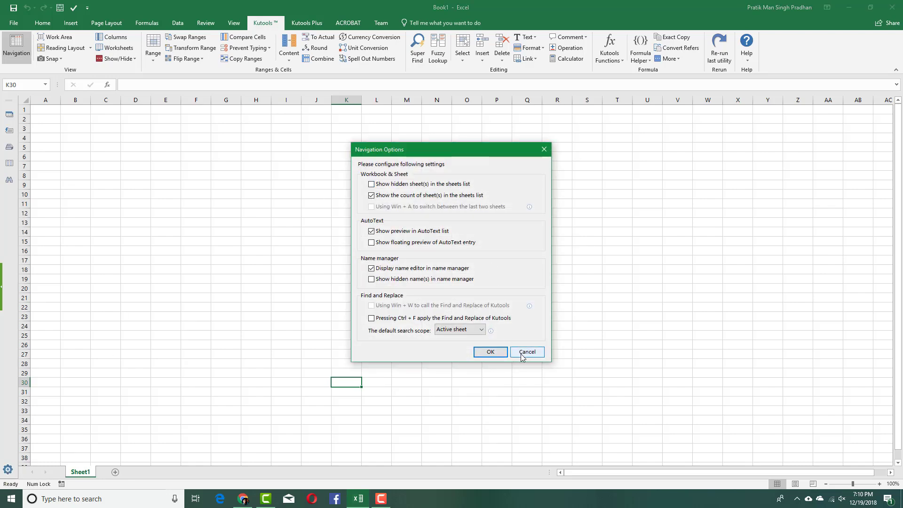
pyautogui.click(526, 353)
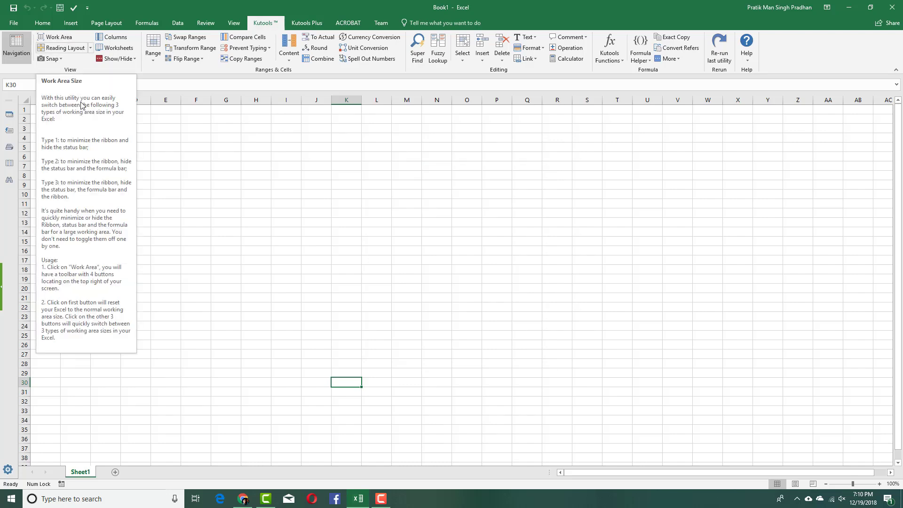
# Enter dfg in cells D6, F13 and H7
pyautogui.click(310, 156)
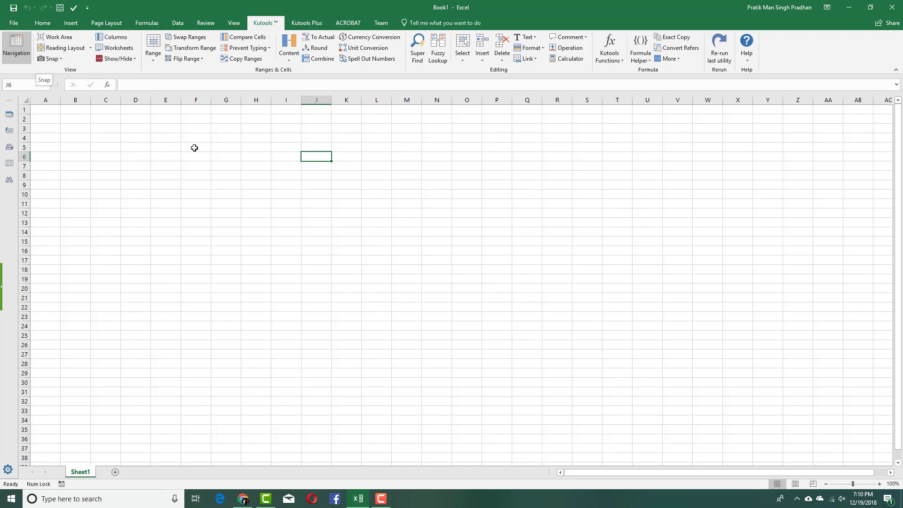
pyautogui.click(150, 157)
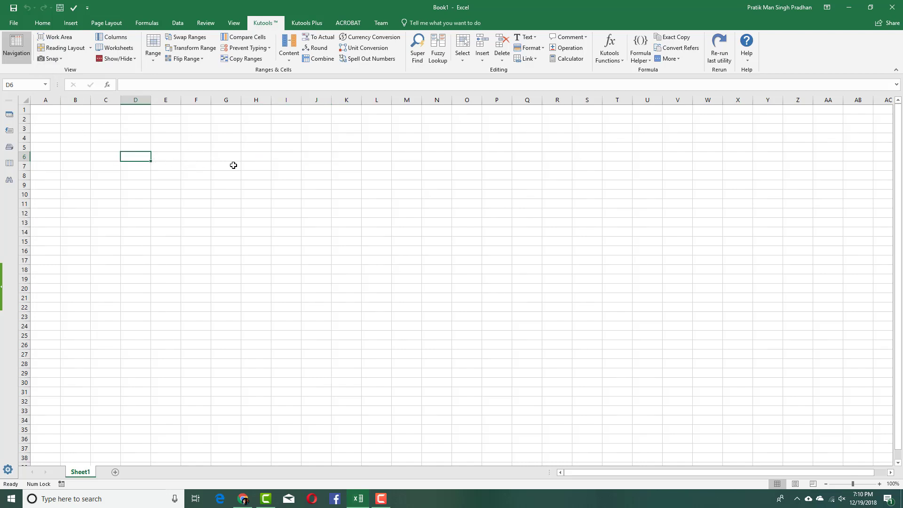
pyautogui.write('dfg')
pyautogui.click(185, 222)
pyautogui.write('dfg')
pyautogui.click(232, 194)
pyautogui.click(255, 166)
pyautogui.write('dfg')
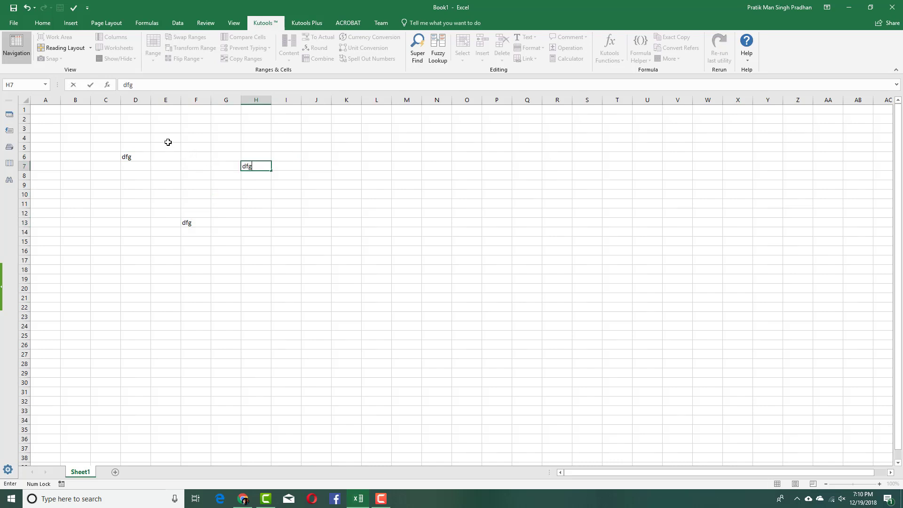
pyautogui.click(167, 142)
# Take a Kutools Track Snap snapshot of the workbook named Snap1
pyautogui.click(52, 58)
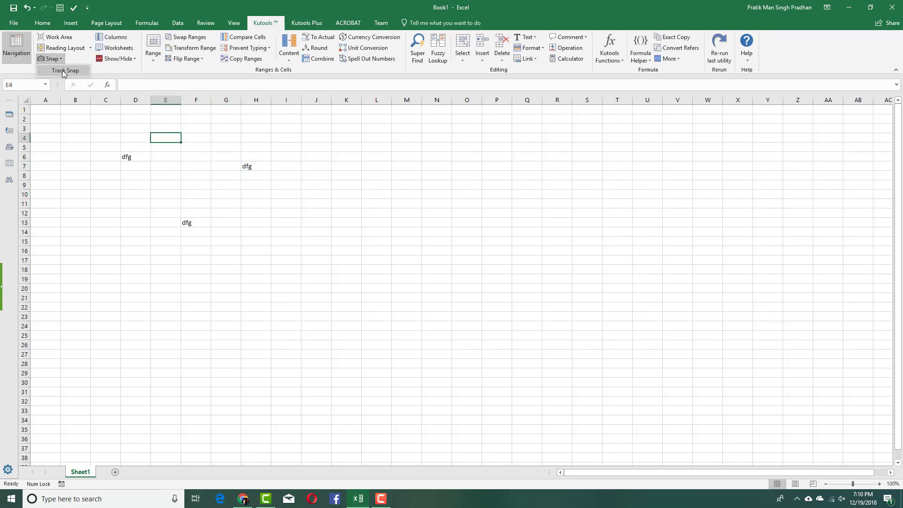
pyautogui.click(64, 71)
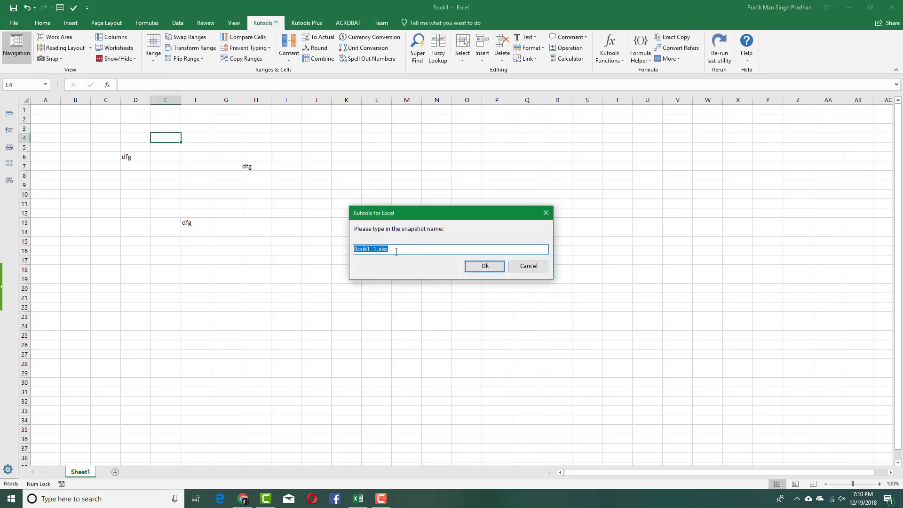
pyautogui.write('Snap1')
pyautogui.click(485, 266)
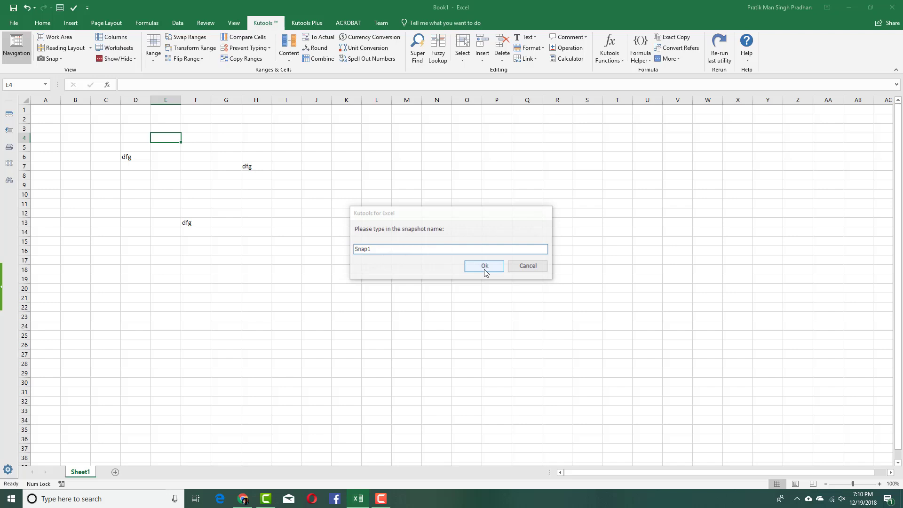
pyautogui.click(481, 268)
# Enter sdf in cells I12, M13 and K26
pyautogui.click(282, 212)
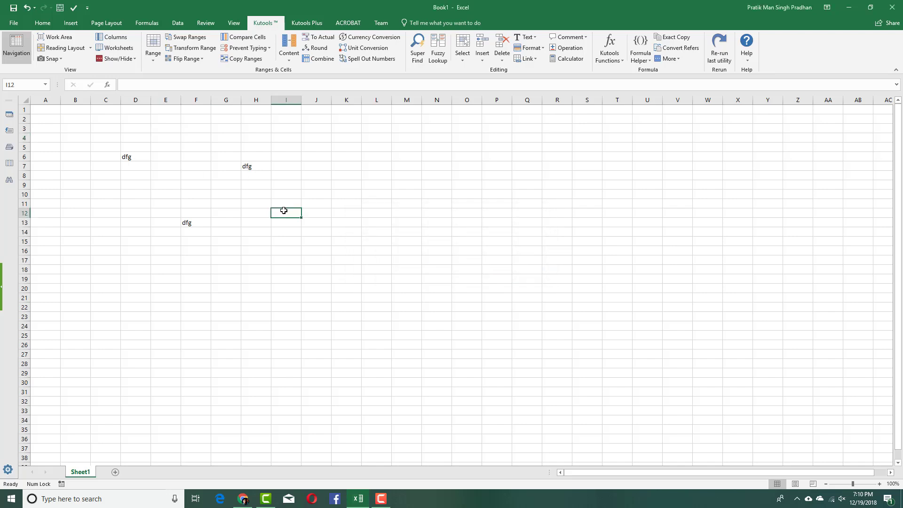
pyautogui.write('sdf')
pyautogui.click(403, 221)
pyautogui.write('sdf')
pyautogui.click(347, 344)
pyautogui.write('sdf')
pyautogui.click(553, 241)
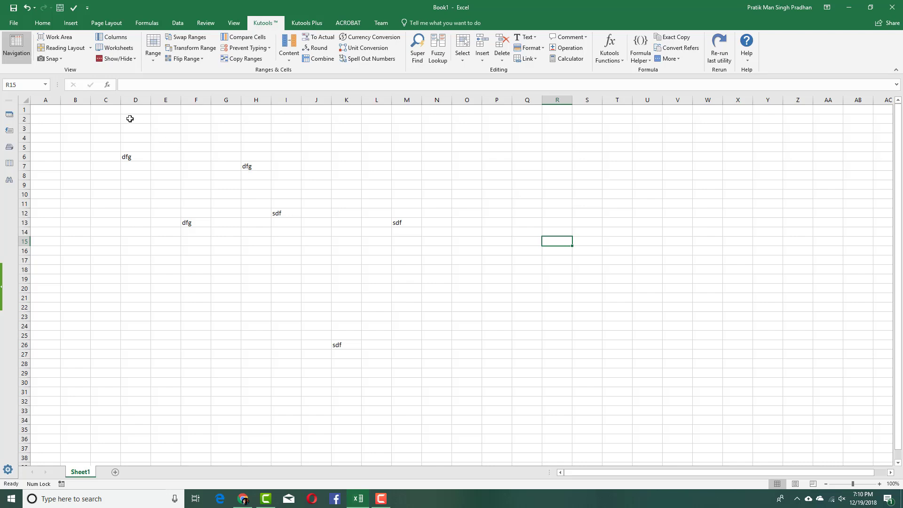
# Restore the Snap1 snapshot, discarding the sdf entries
pyautogui.click(57, 60)
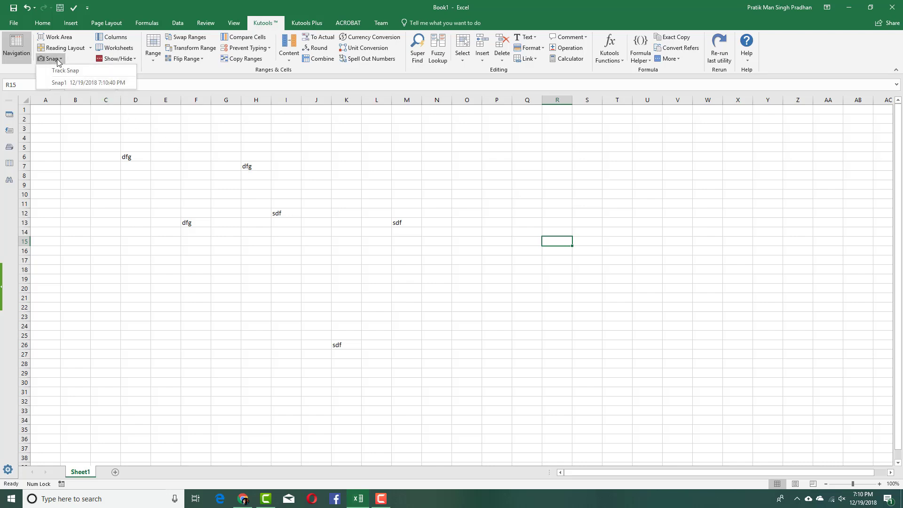
pyautogui.click(67, 83)
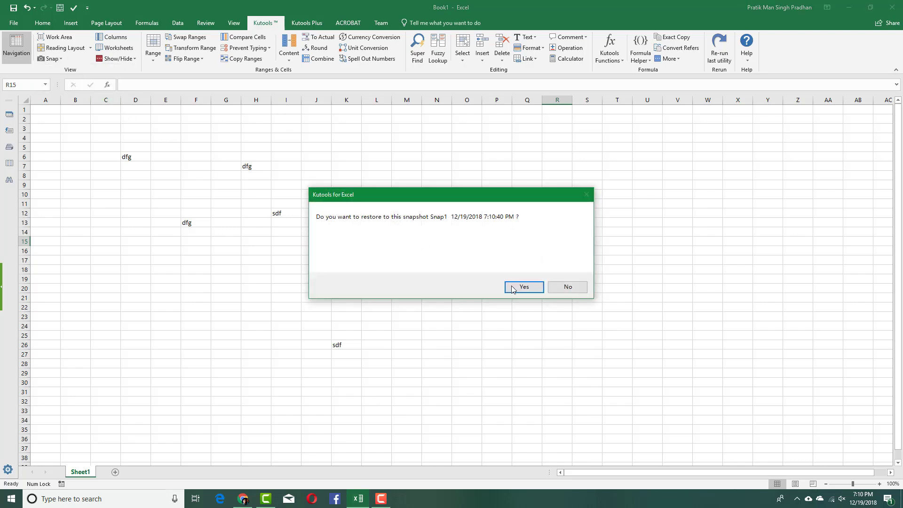
pyautogui.click(515, 286)
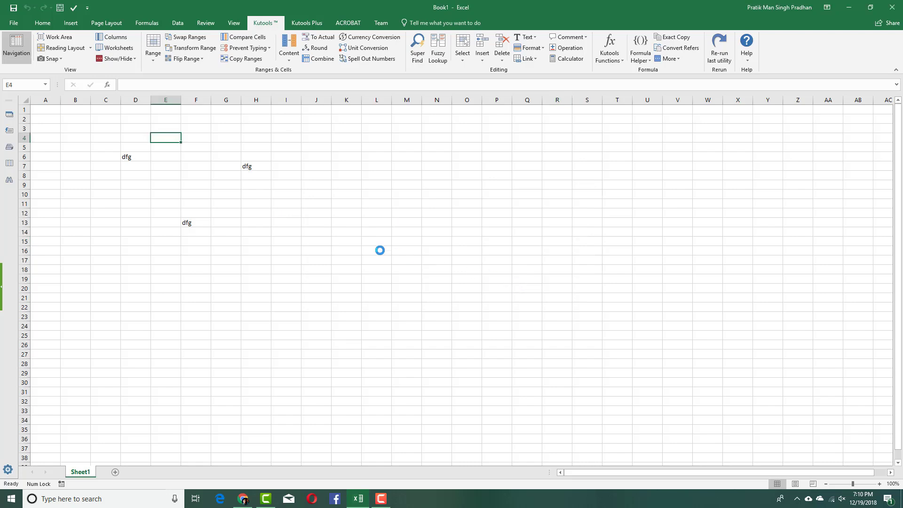
pyautogui.click(340, 234)
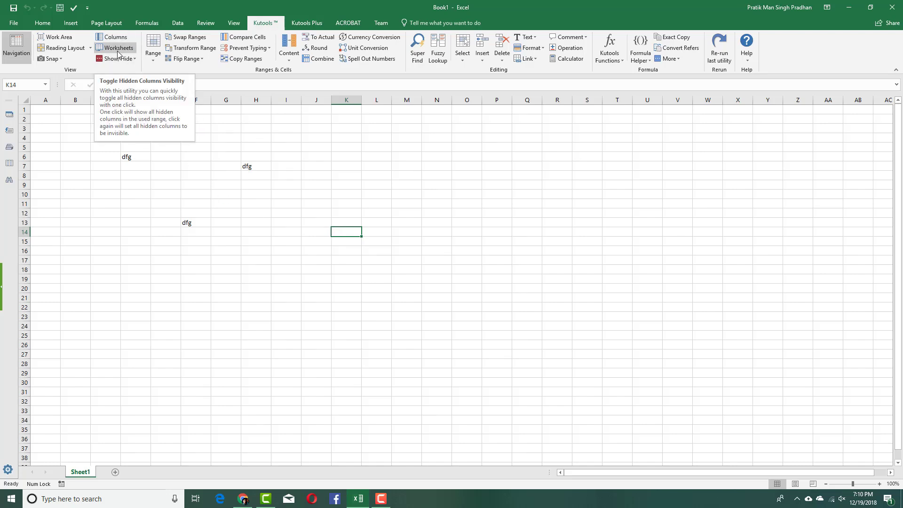
# Enter dfg in cell D7
pyautogui.click(157, 59)
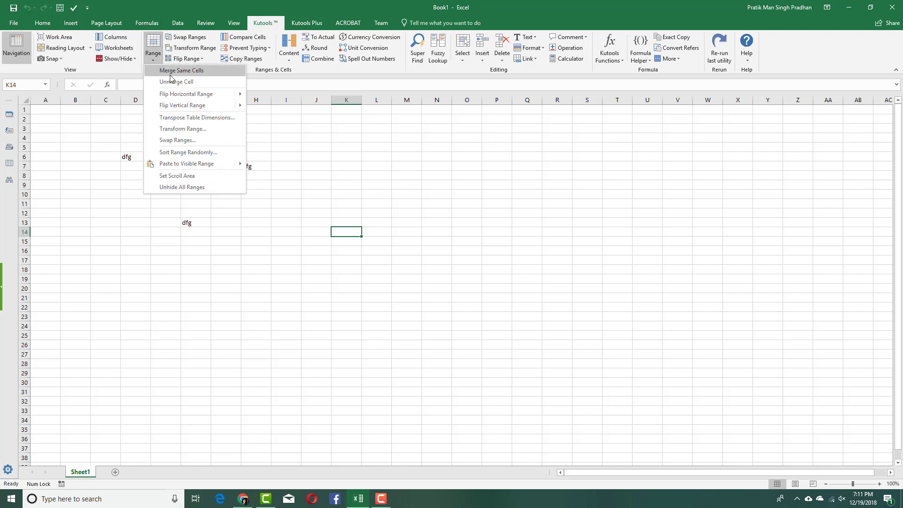
pyautogui.click(133, 169)
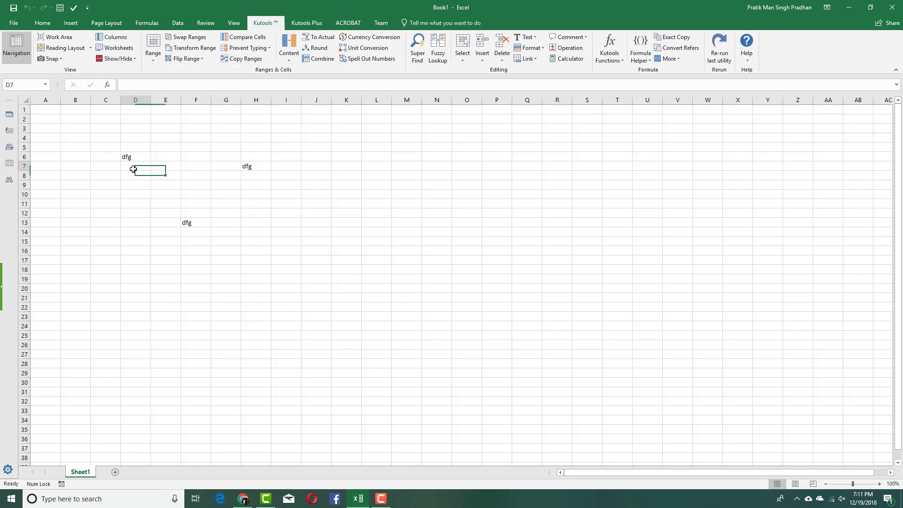
pyautogui.write('dfg')
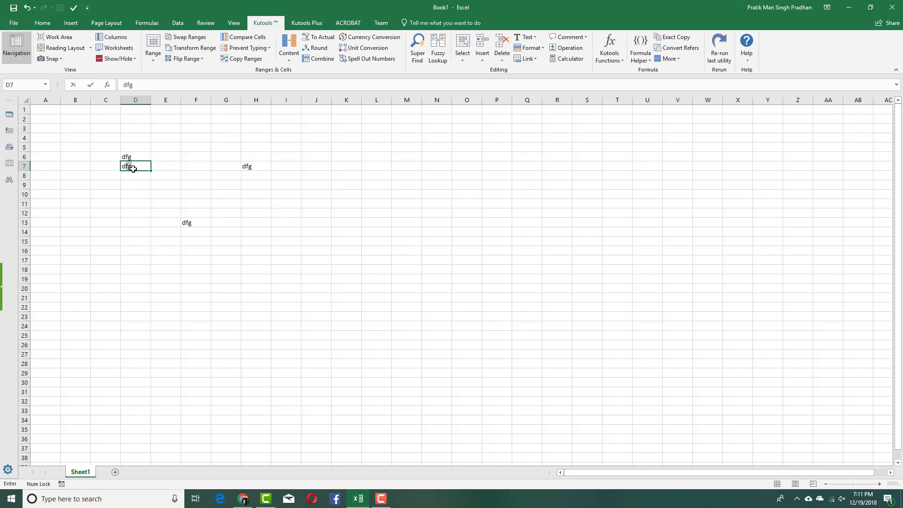
pyautogui.click(217, 195)
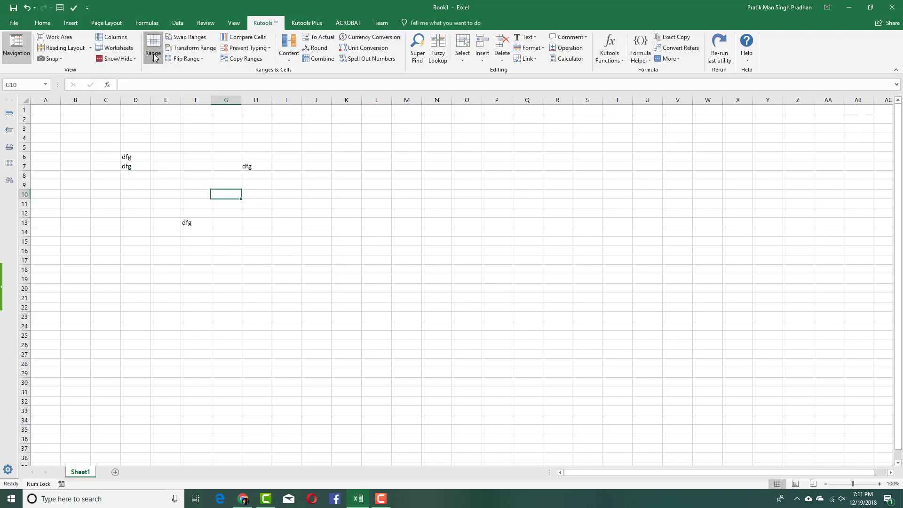
# Try Unmerge Cell on D6:D8 and dismiss the no-merged-cells message
pyautogui.click(153, 50)
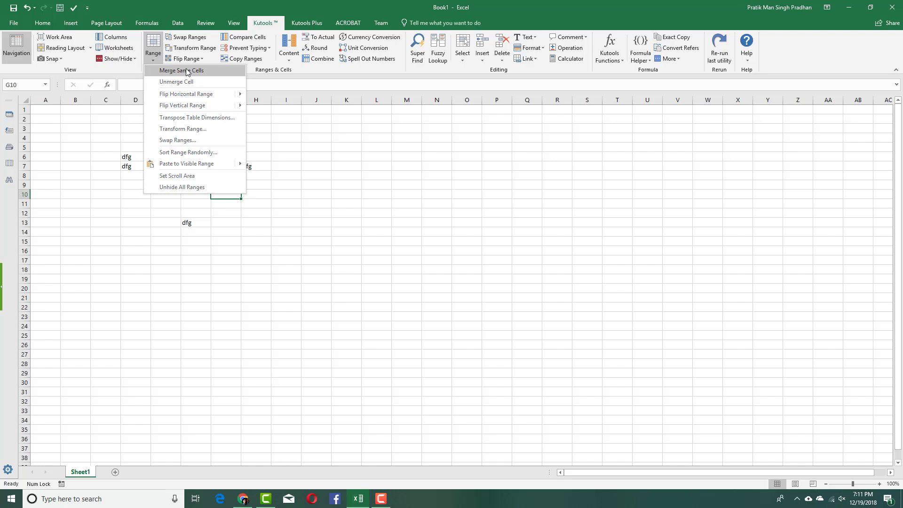
pyautogui.click(189, 83)
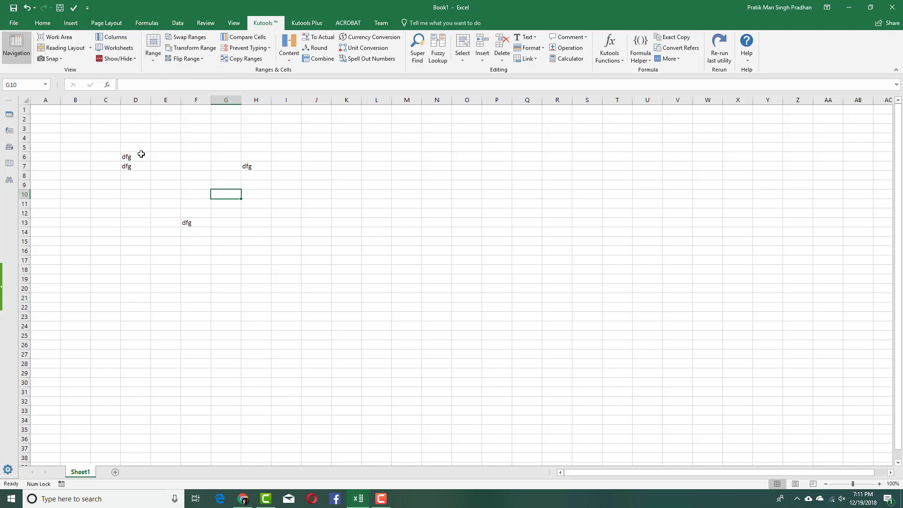
pyautogui.moveTo(141, 154); pyautogui.dragTo(145, 177)
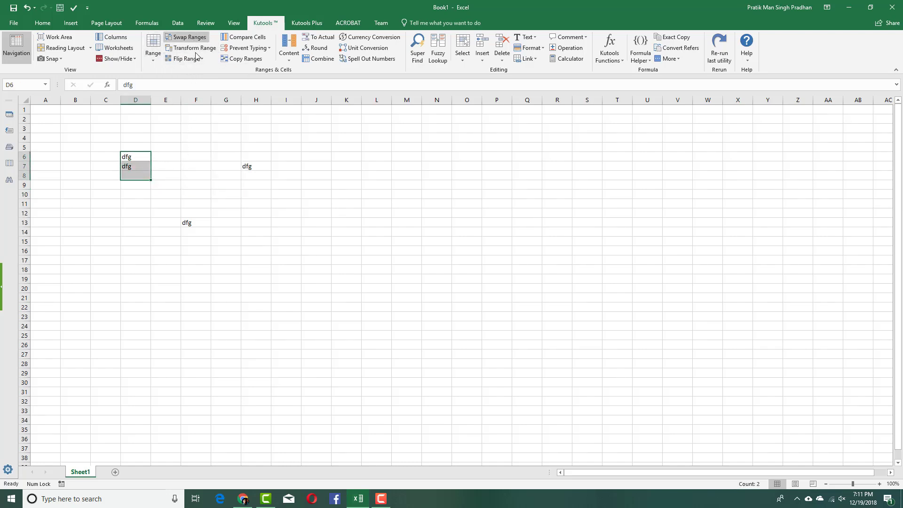
pyautogui.click(153, 50)
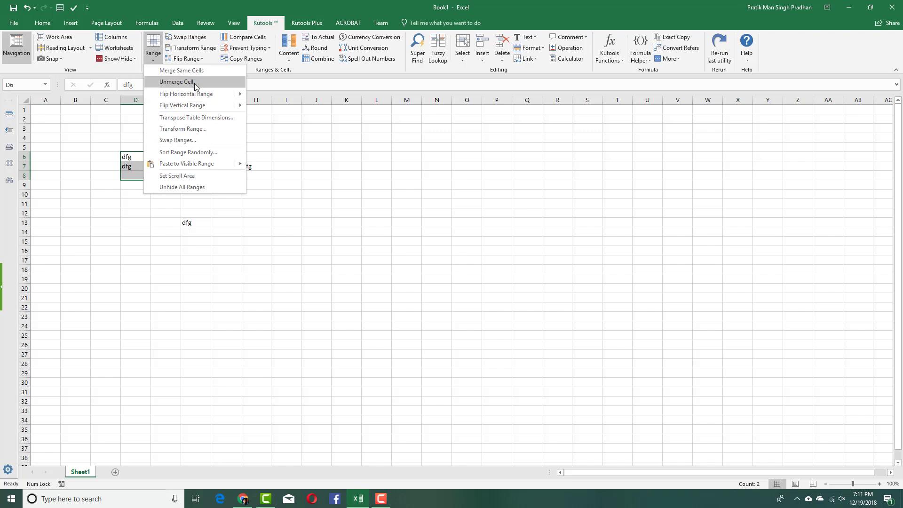
pyautogui.click(195, 83)
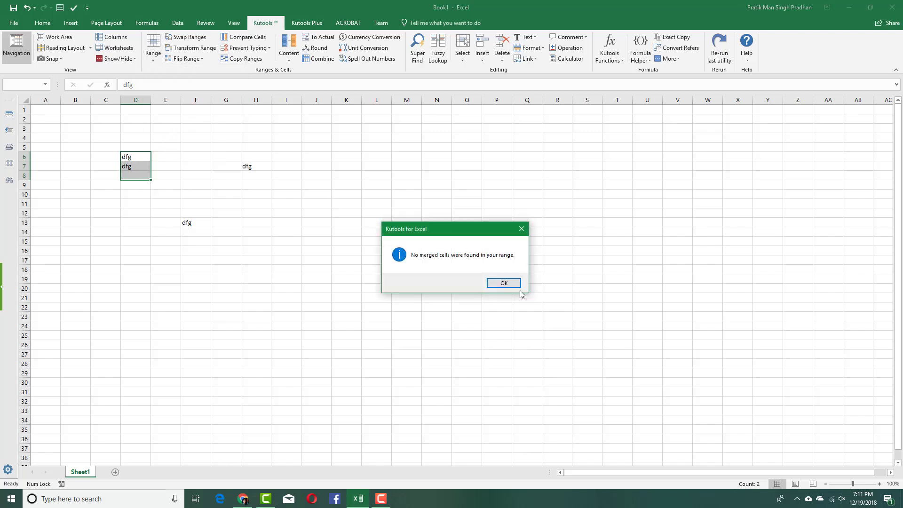
pyautogui.click(503, 283)
# Merge the matching dfg cells in D6:D7 with Merge Same Cells
pyautogui.click(226, 185)
pyautogui.moveTo(148, 157); pyautogui.dragTo(163, 158)
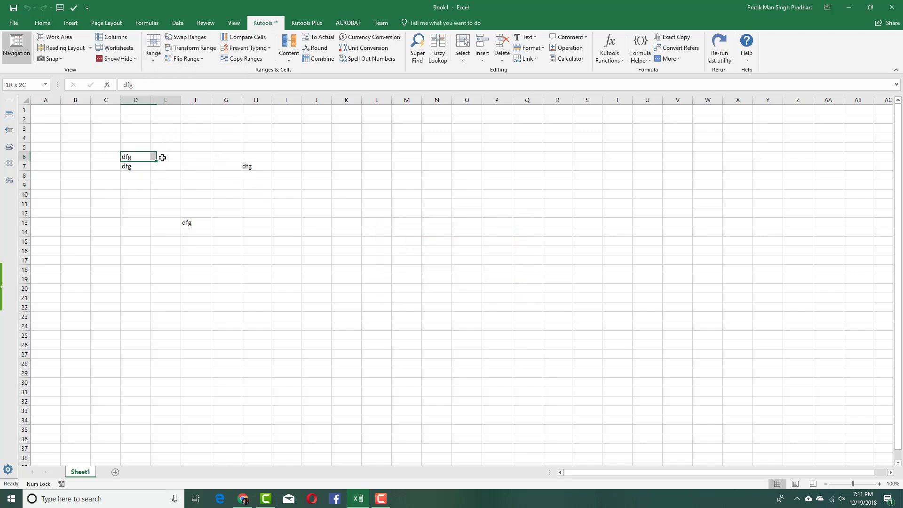
pyautogui.rightClick(162, 157)
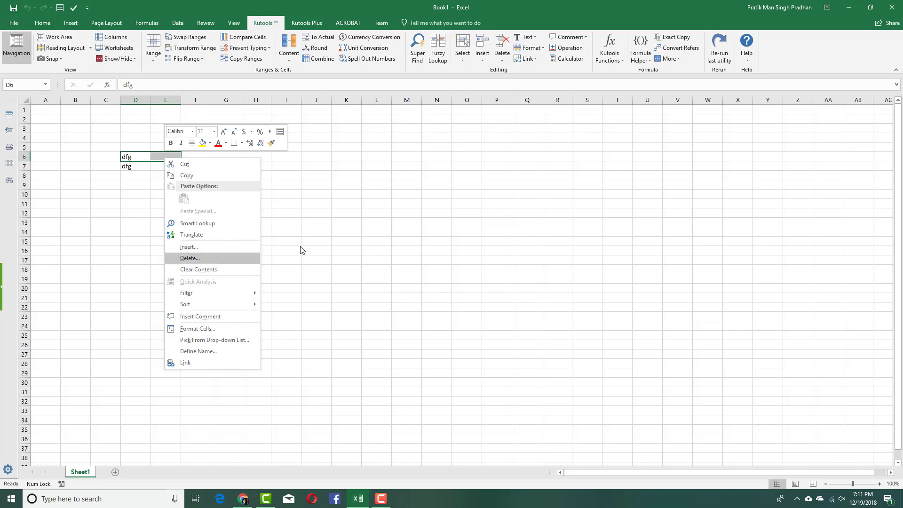
pyautogui.press('Escape')
pyautogui.click(153, 47)
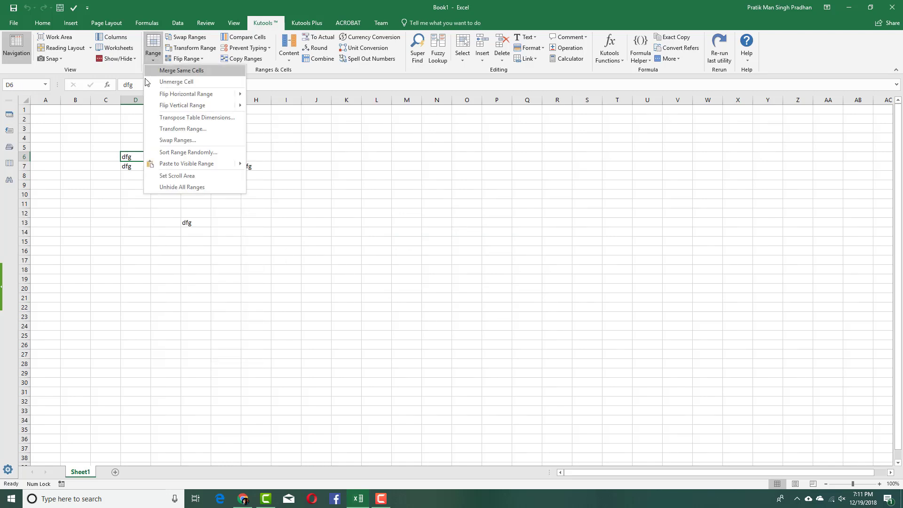
pyautogui.click(127, 163)
pyautogui.click(128, 162)
pyautogui.moveTo(128, 160); pyautogui.dragTo(128, 157)
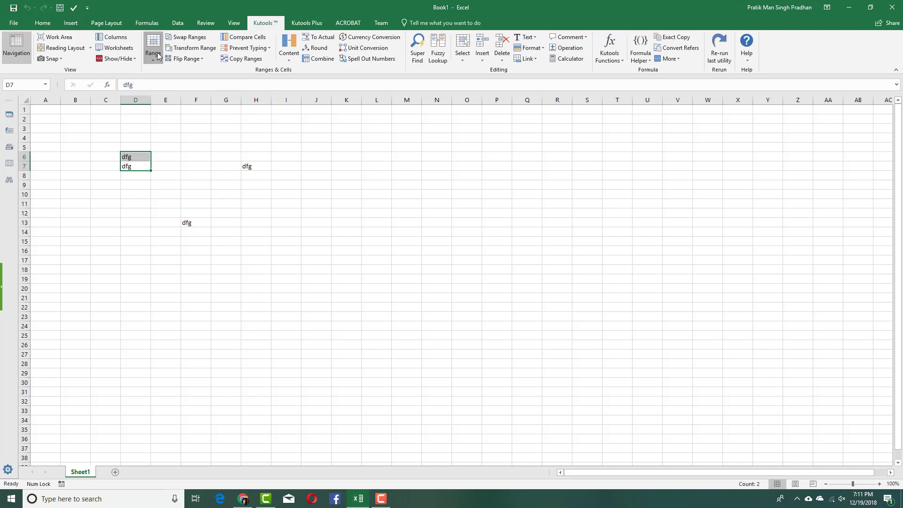
pyautogui.click(154, 47)
pyautogui.click(183, 79)
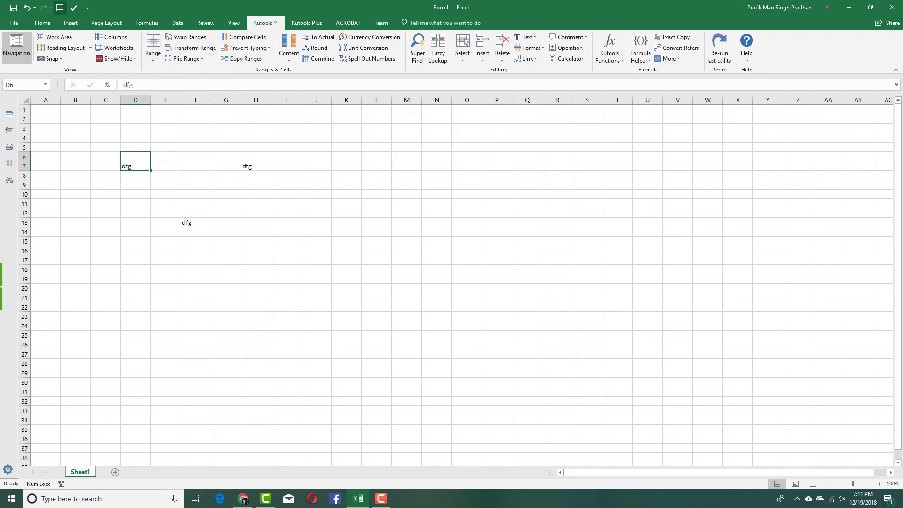
# Unmerge the merged cell within C4:F10 so D6 and D7 each show dfg
pyautogui.press('F10')
pyautogui.moveTo(111, 139); pyautogui.dragTo(203, 194)
pyautogui.click(153, 47)
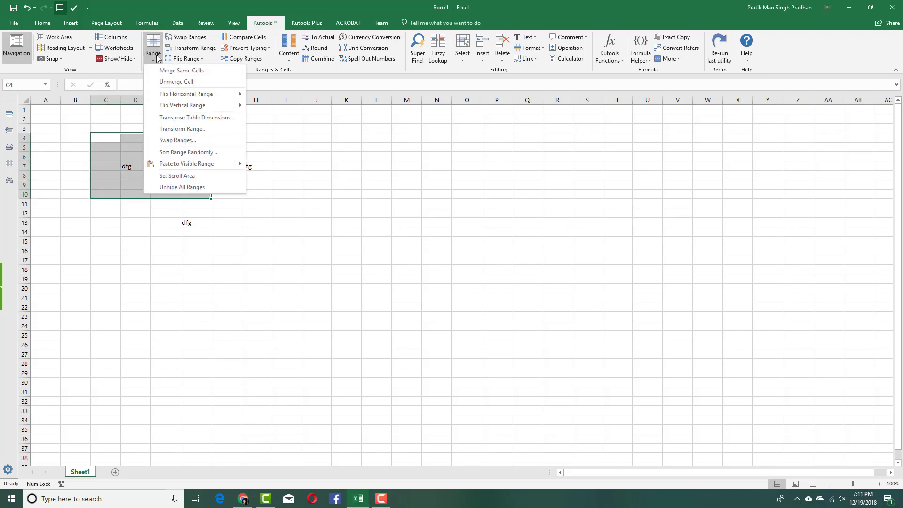
pyautogui.click(170, 85)
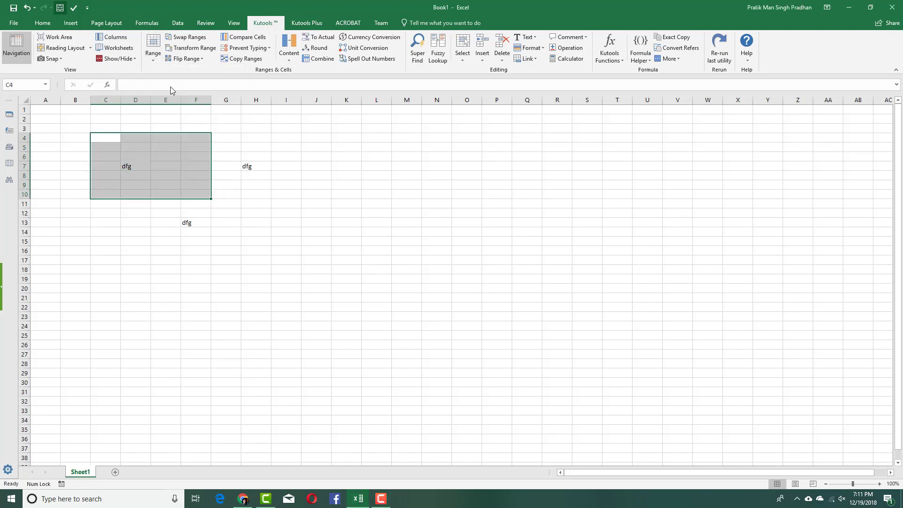
pyautogui.click(154, 162)
pyautogui.click(187, 147)
pyautogui.moveTo(135, 119); pyautogui.dragTo(288, 220)
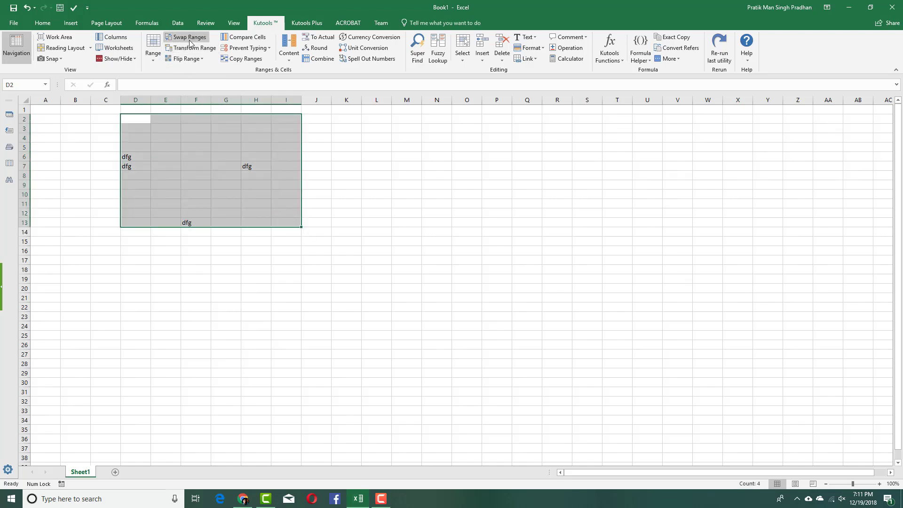
pyautogui.click(401, 166)
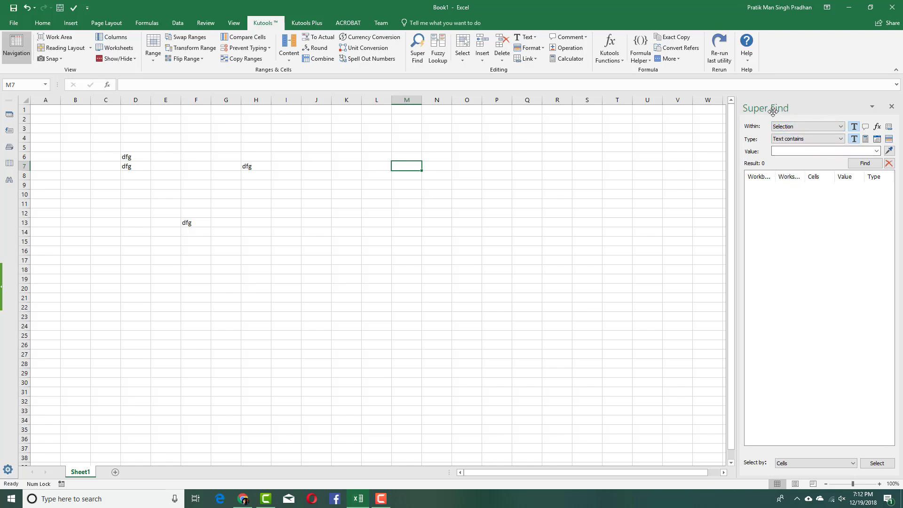
pyautogui.click(889, 106)
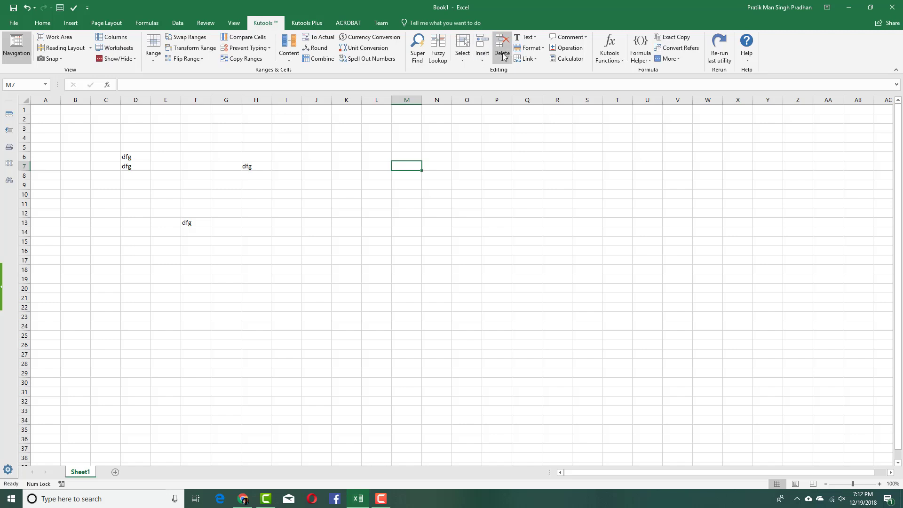
# Attempt Insert Titles Rows on D6, which fails with invalid references, then cancel it
pyautogui.click(477, 139)
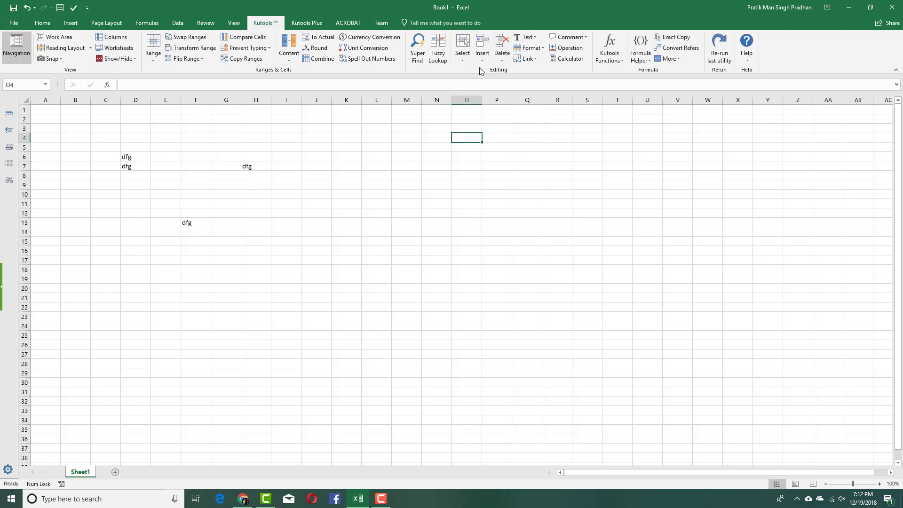
pyautogui.click(145, 159)
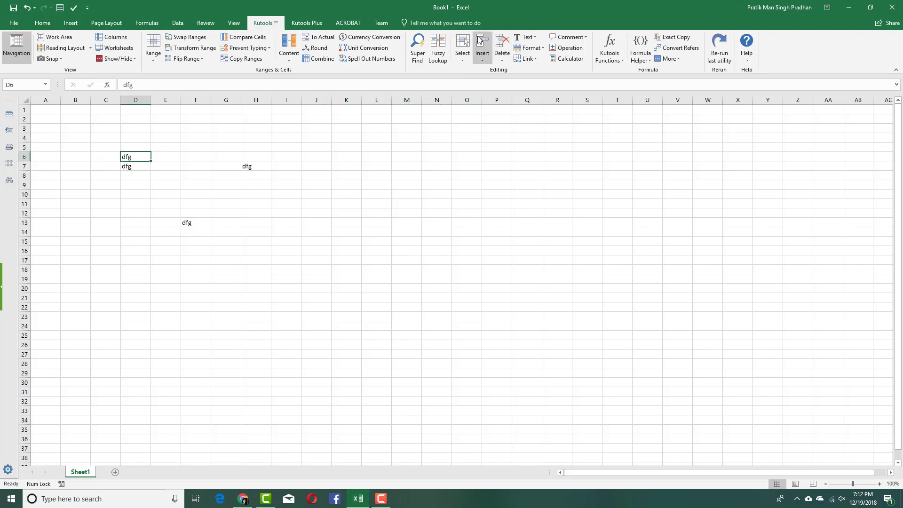
pyautogui.click(482, 51)
pyautogui.click(511, 70)
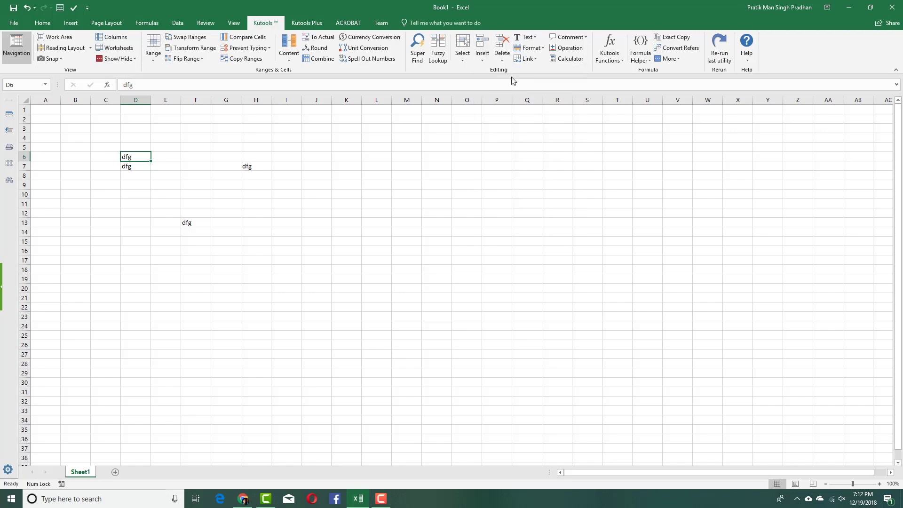
pyautogui.click(446, 290)
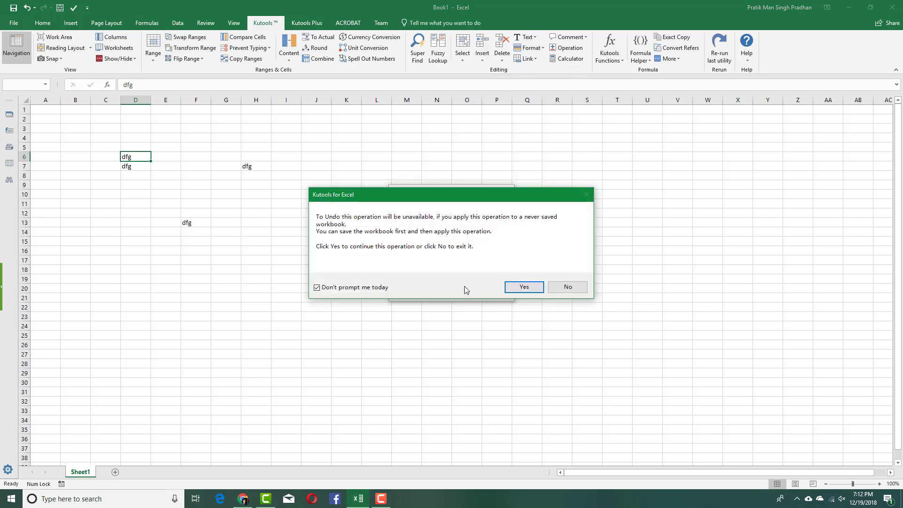
pyautogui.click(519, 287)
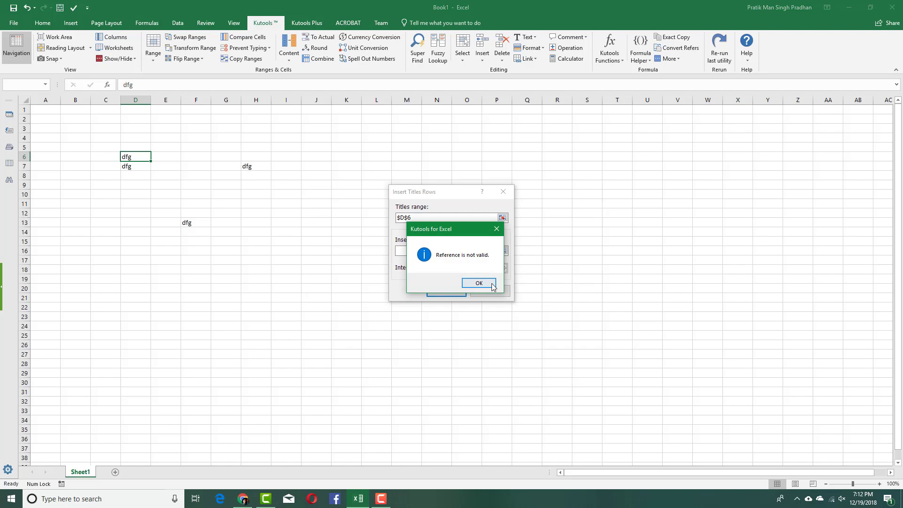
pyautogui.click(487, 284)
pyautogui.click(461, 292)
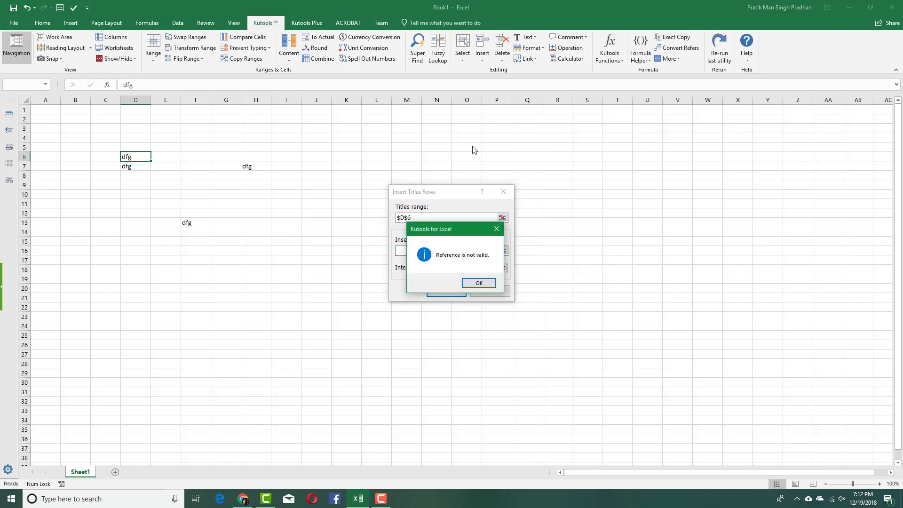
pyautogui.click(472, 280)
pyautogui.click(503, 192)
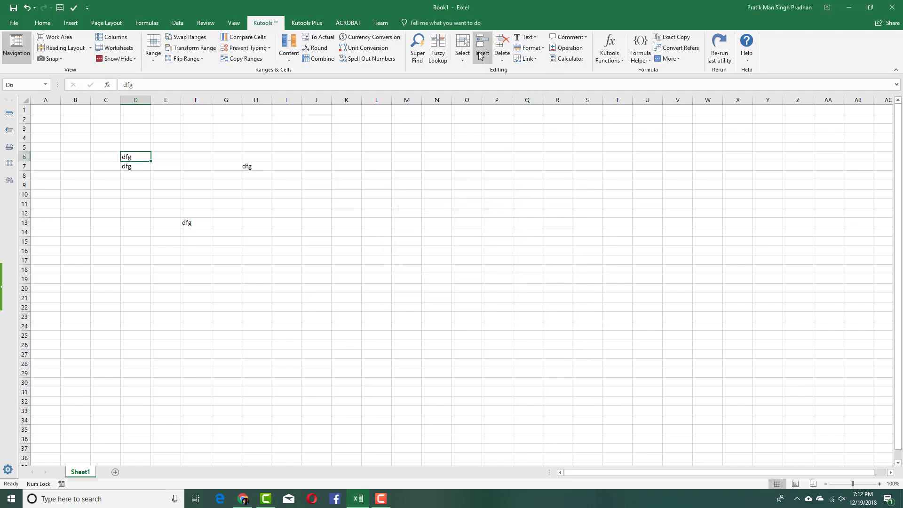
# Insert blank rows at interval 1, one row each, via Insert Blank Rows & Columns
pyautogui.click(482, 52)
pyautogui.click(535, 83)
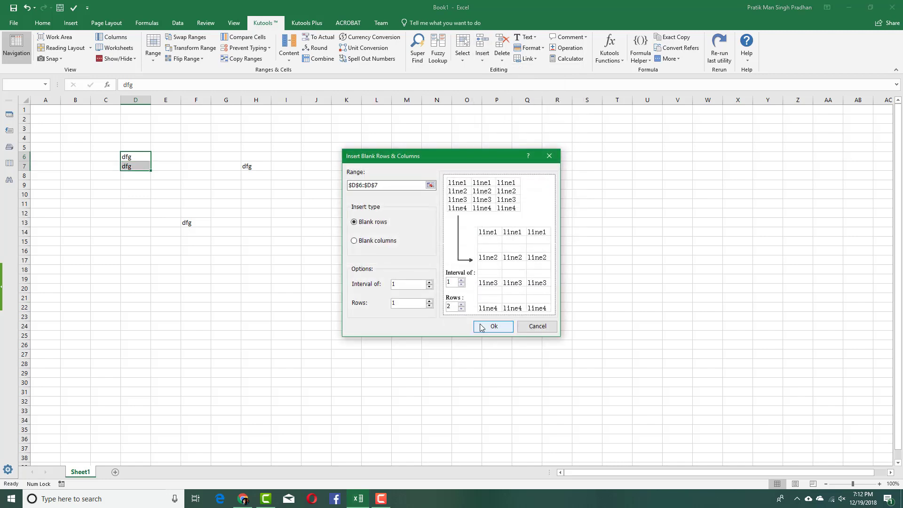
pyautogui.click(482, 327)
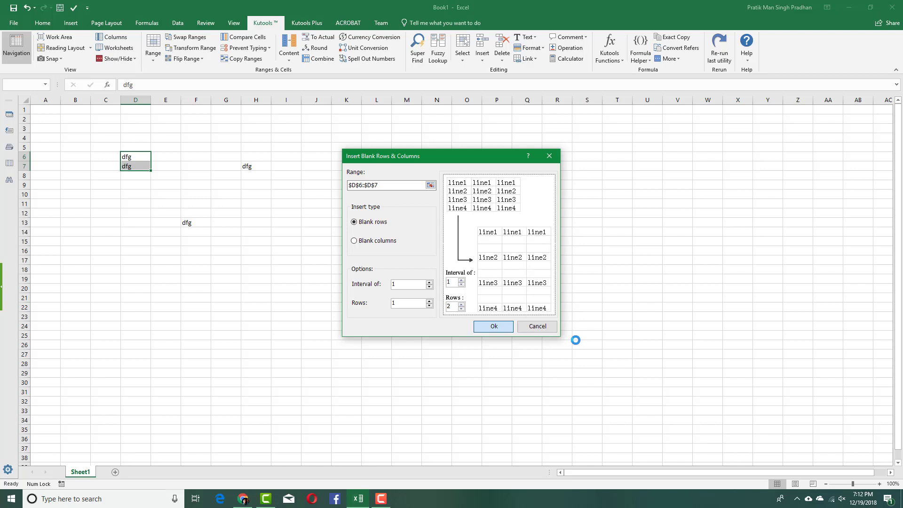
pyautogui.click(496, 326)
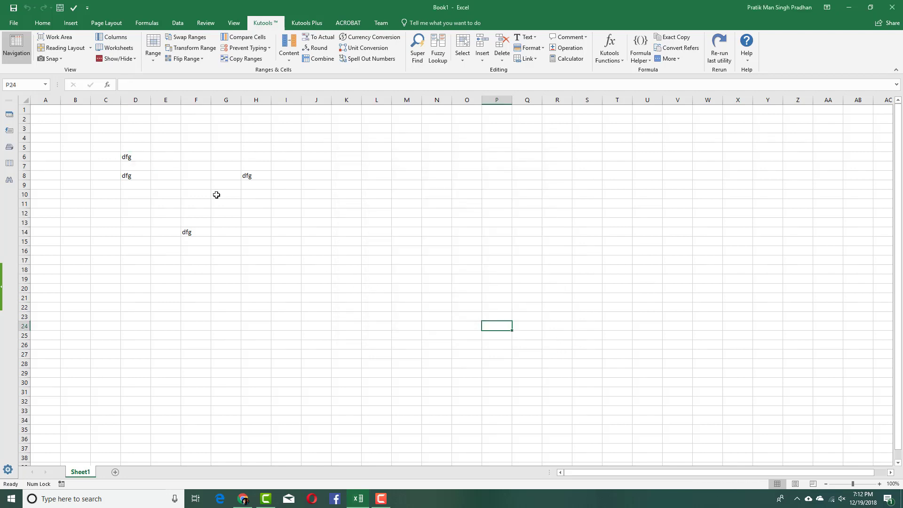
pyautogui.moveTo(160, 160); pyautogui.dragTo(232, 194)
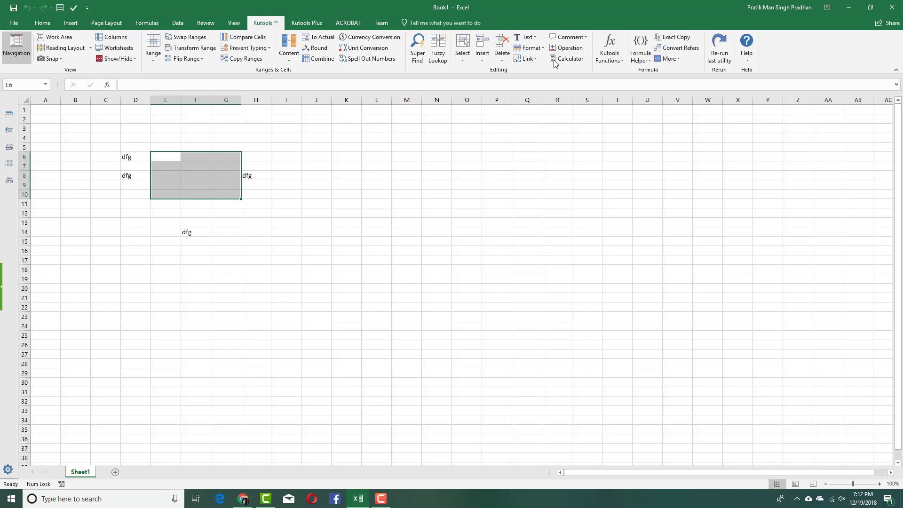
pyautogui.click(531, 38)
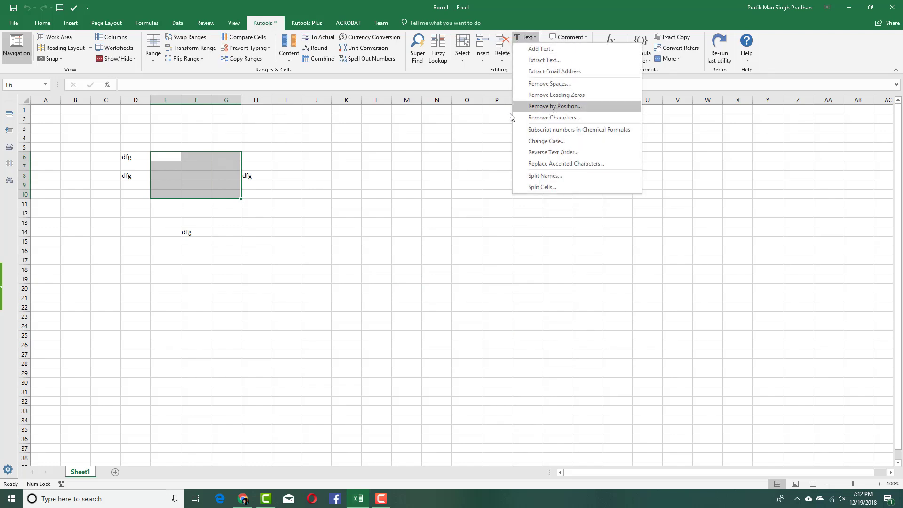
pyautogui.click(609, 47)
pyautogui.click(618, 58)
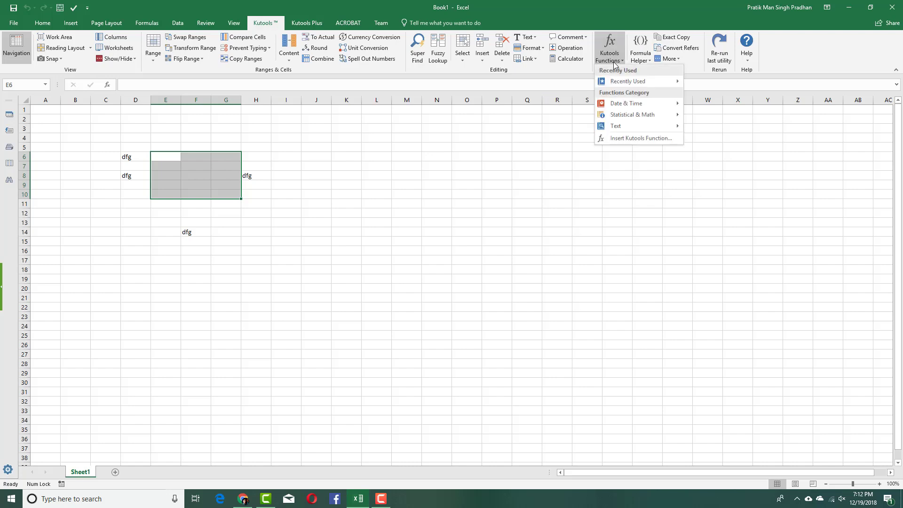
pyautogui.moveTo(618, 130)
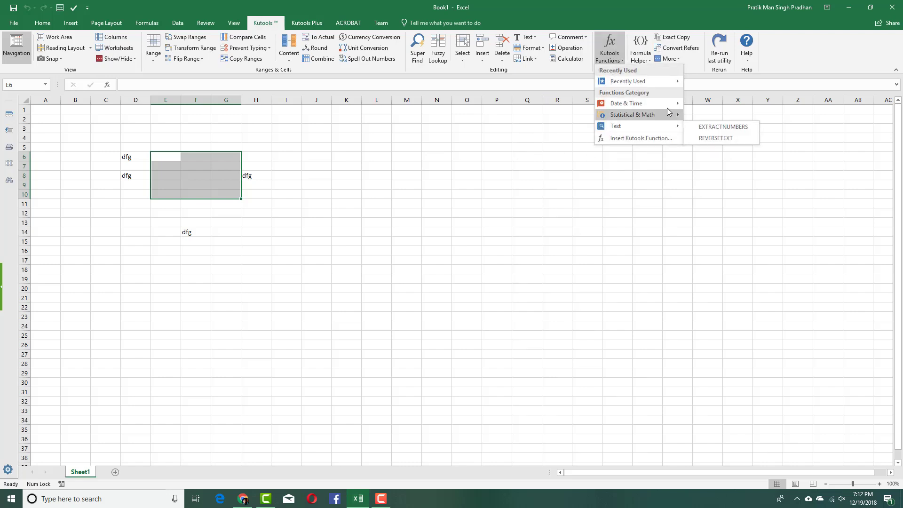
pyautogui.moveTo(667, 104)
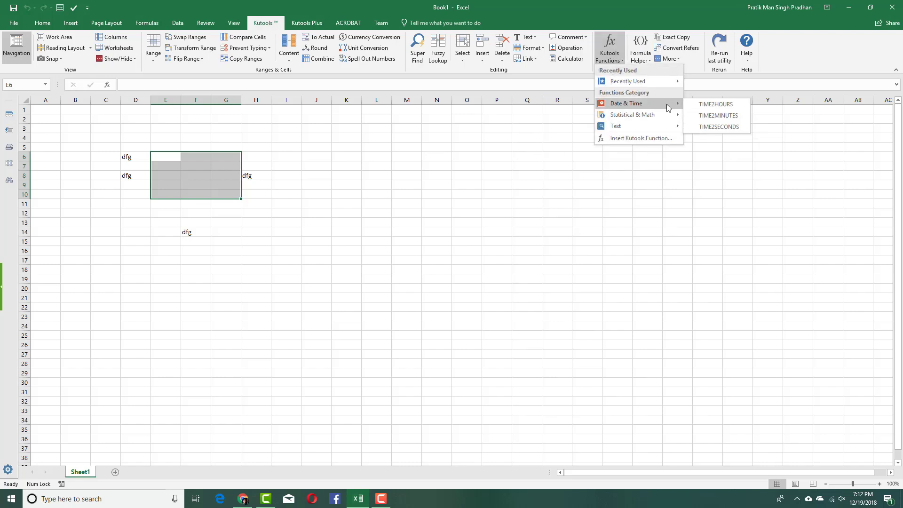
pyautogui.moveTo(668, 128)
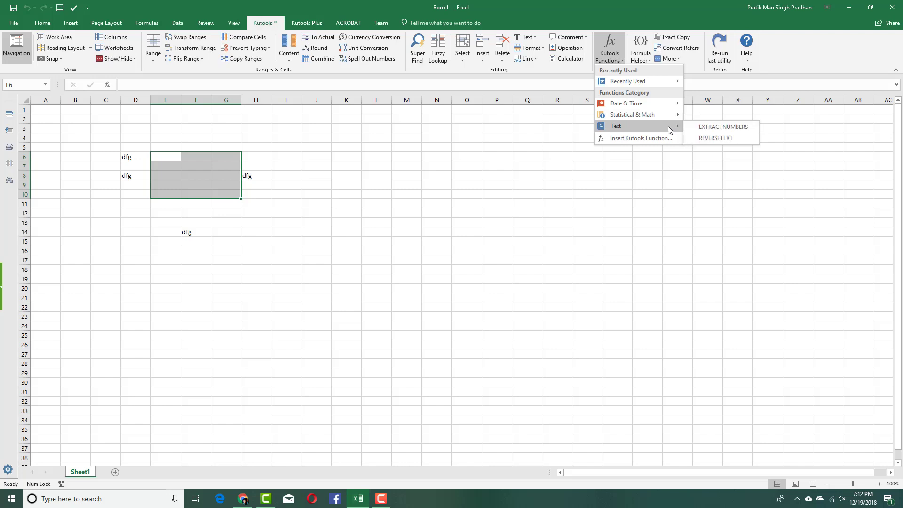
pyautogui.click(638, 56)
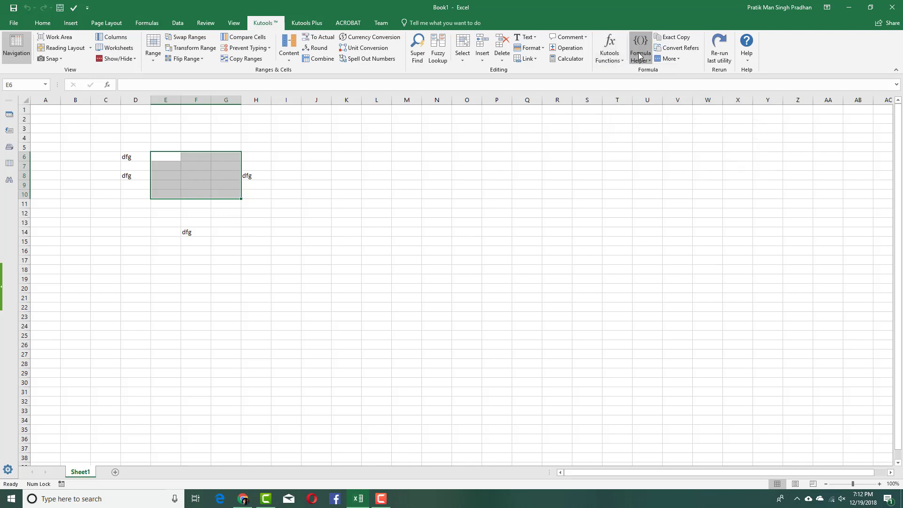
pyautogui.click(639, 56)
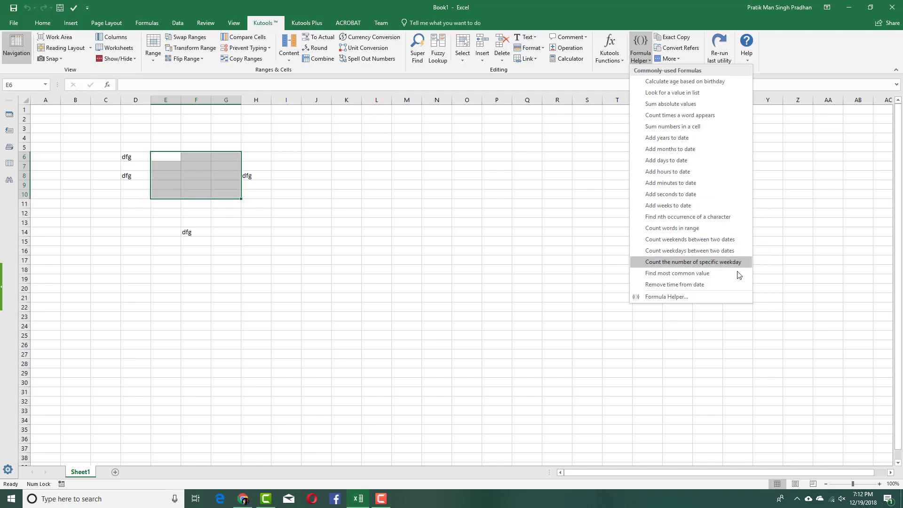
pyautogui.moveTo(726, 257)
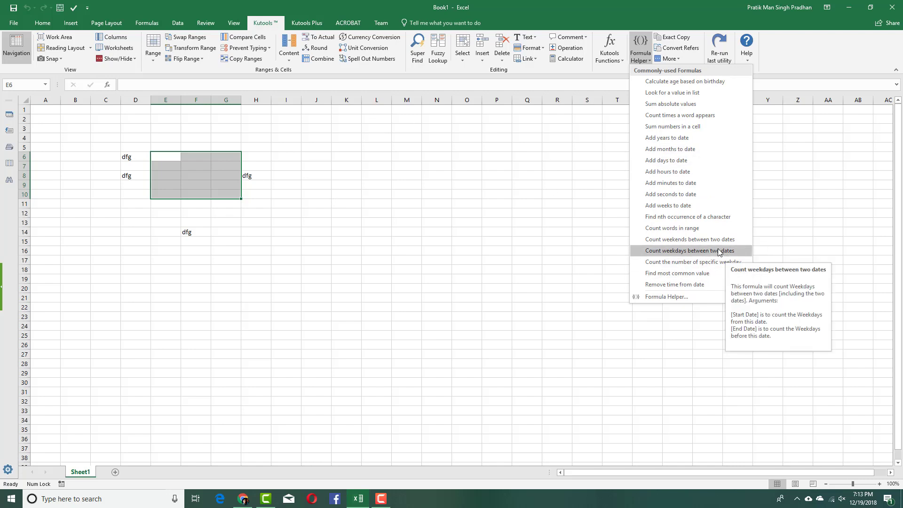
pyautogui.click(830, 68)
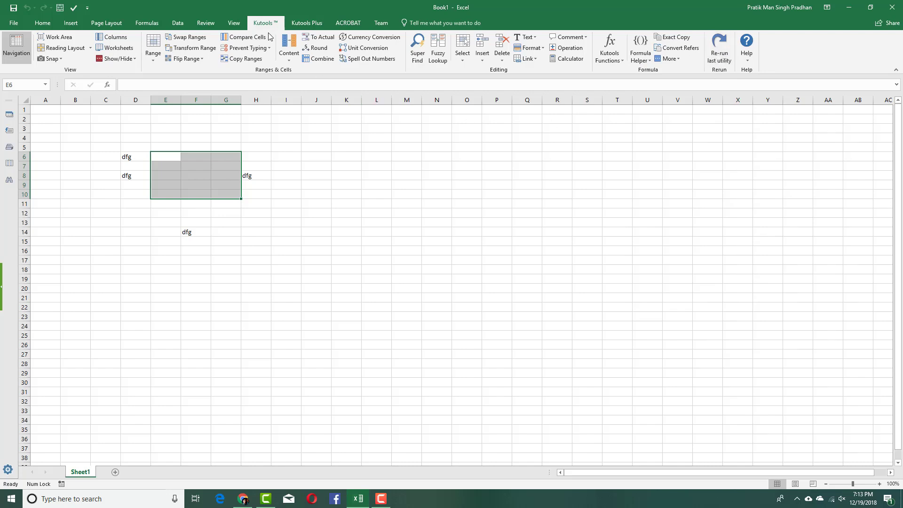
# Switch to the Kutools Plus ribbon tab
pyautogui.click(292, 26)
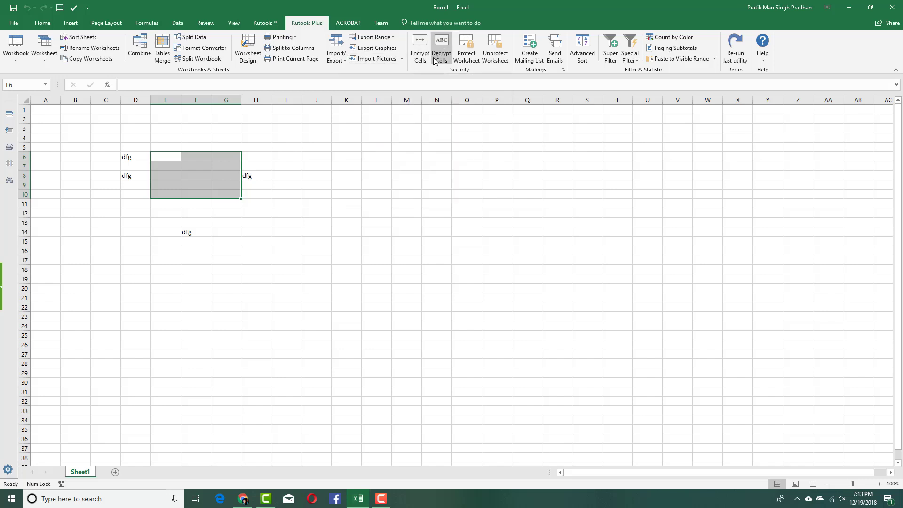
# Enter TutorTube in cell M10
pyautogui.click(407, 195)
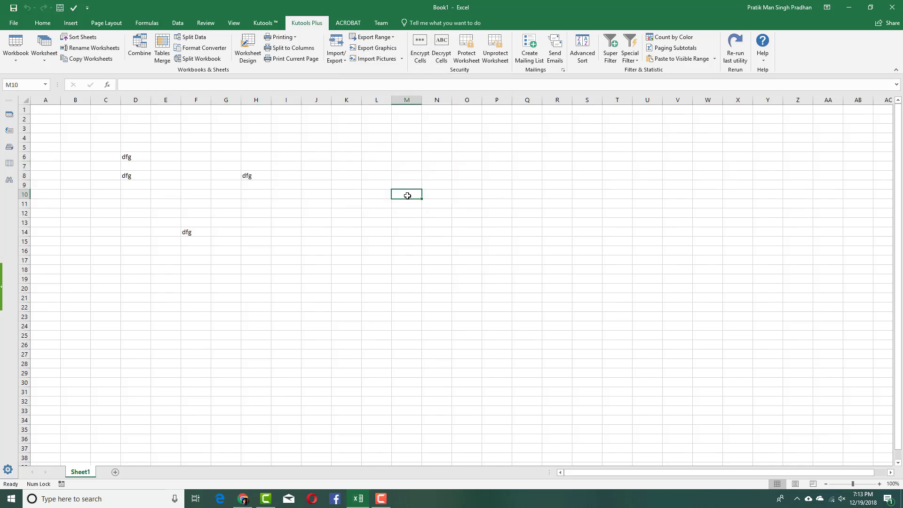
pyautogui.write('Y')
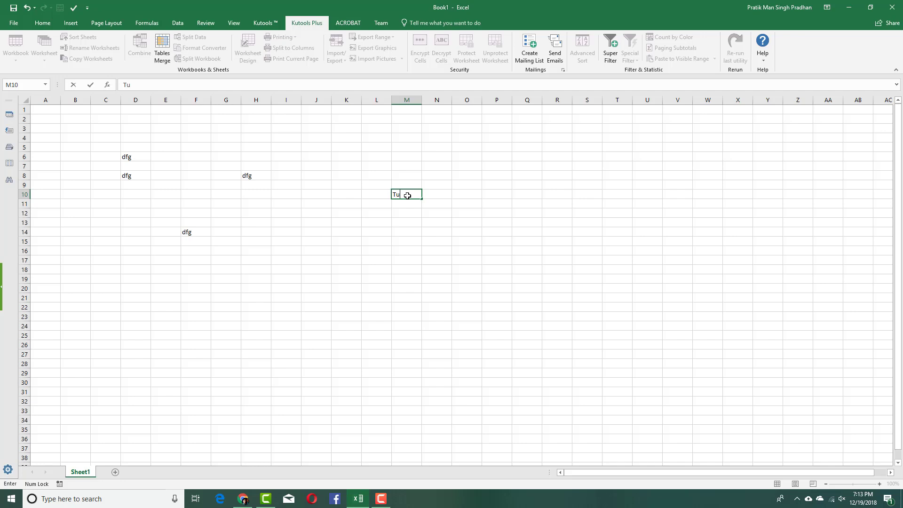
pyautogui.write('utorTube')
pyautogui.click(455, 207)
# Encrypt cell M10 with Encrypt Cells using a password, turning it into ciphertext
pyautogui.click(418, 196)
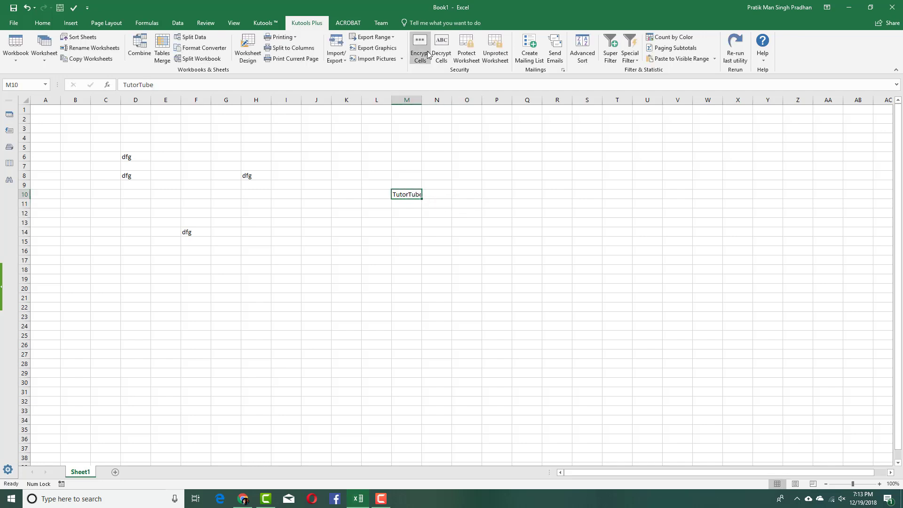
pyautogui.click(427, 47)
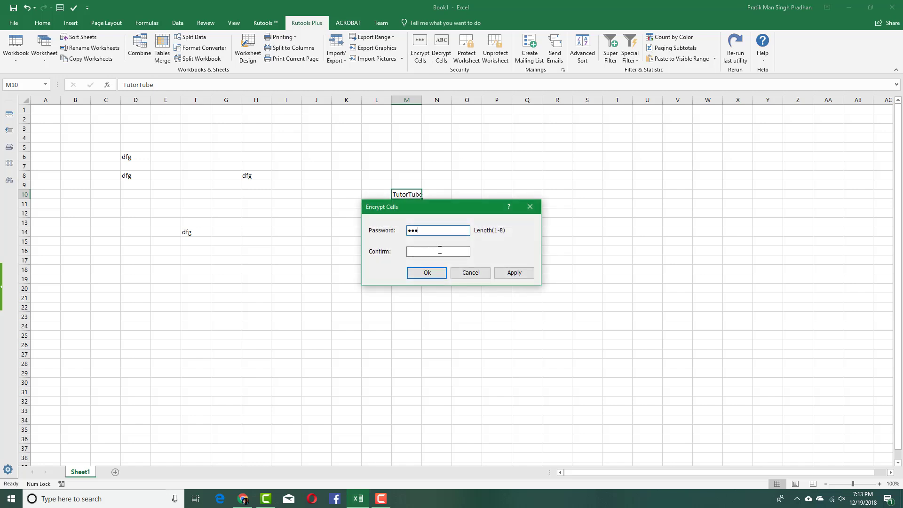
pyautogui.click(440, 250)
pyautogui.write('123')
pyautogui.click(435, 273)
pyautogui.click(465, 223)
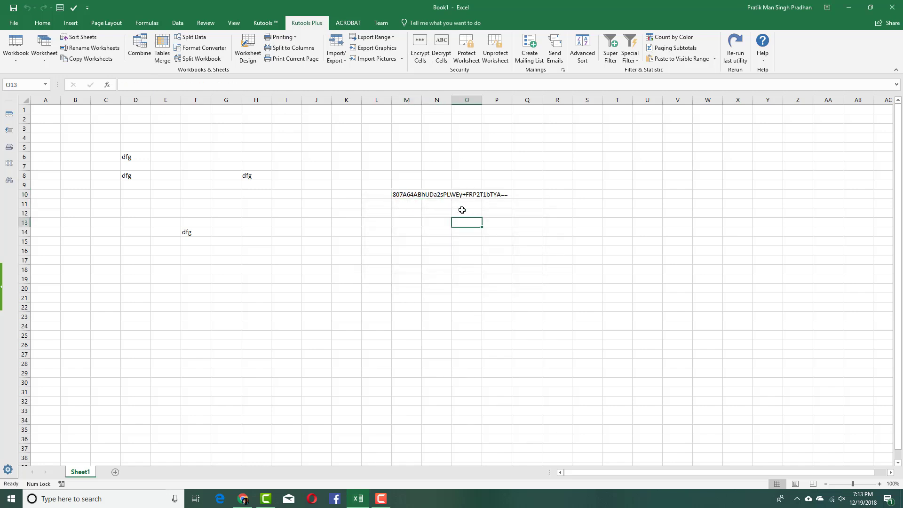
pyautogui.click(412, 197)
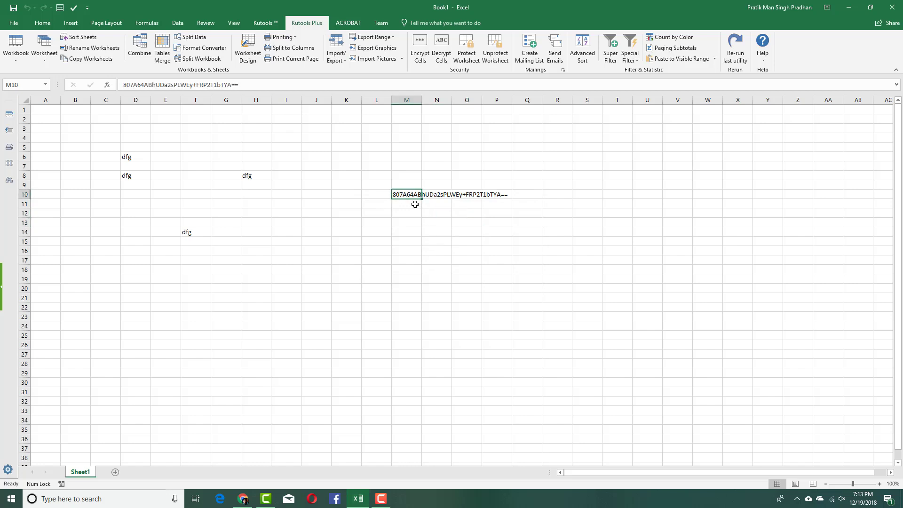
# Decrypt M10 with Decrypt Cells, re-entering the password after a wrong attempt
pyautogui.click(441, 51)
pyautogui.write('123')
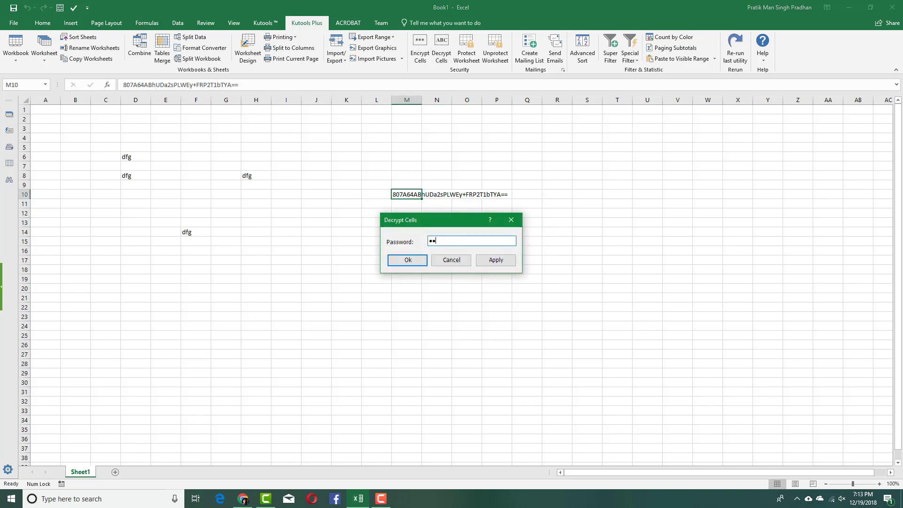
pyautogui.click(419, 261)
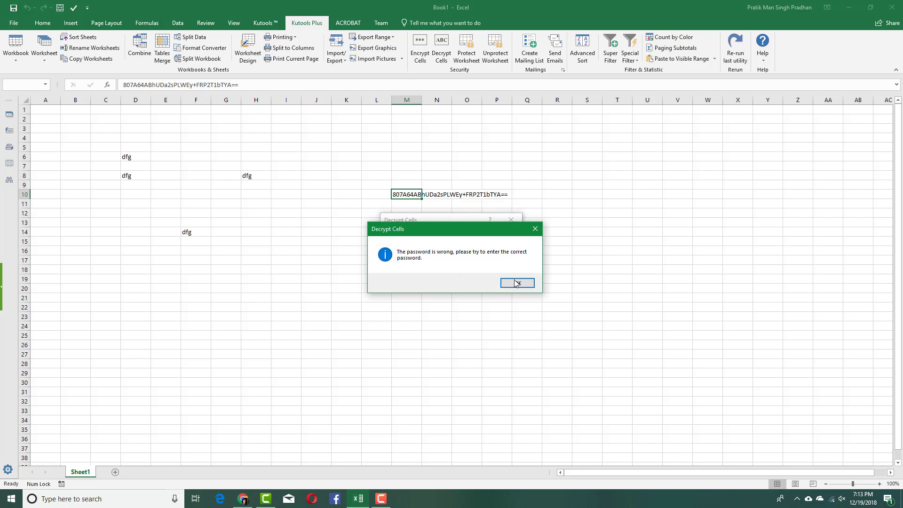
pyautogui.click(516, 283)
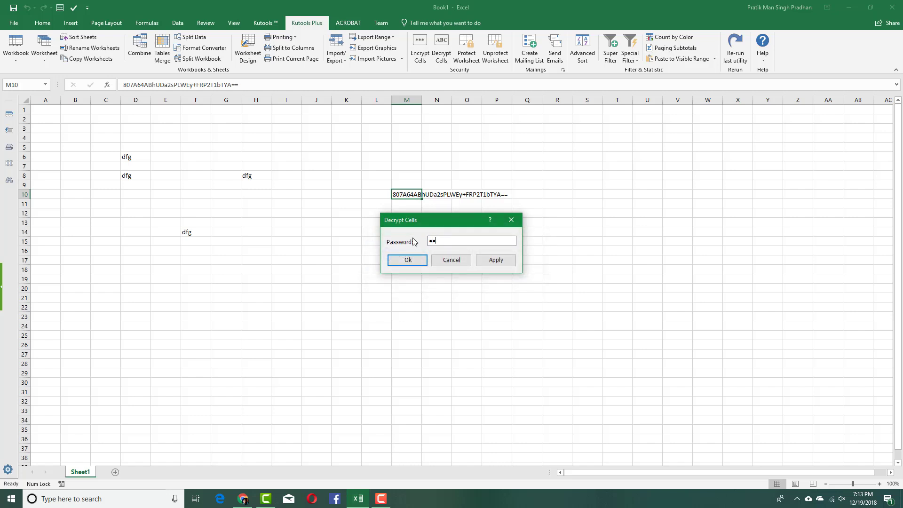
pyautogui.write('3')
pyautogui.click(407, 260)
pyautogui.click(477, 283)
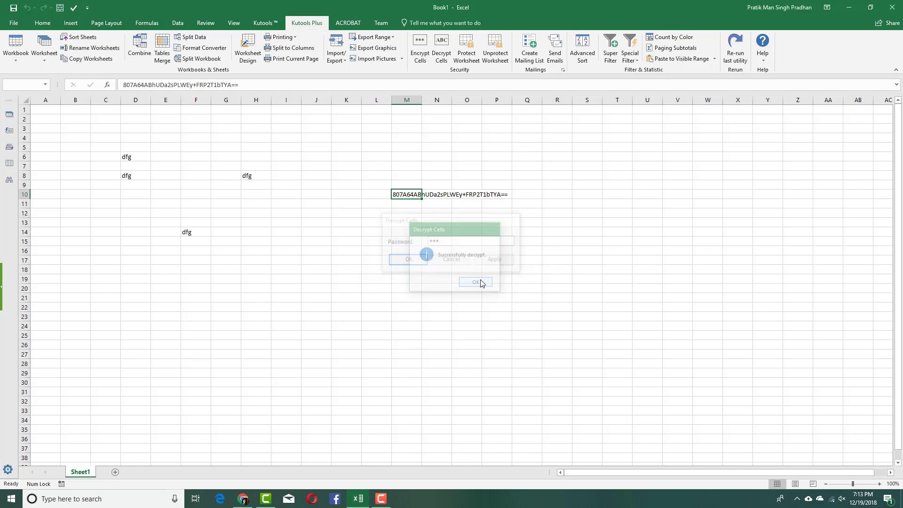
pyautogui.click(407, 215)
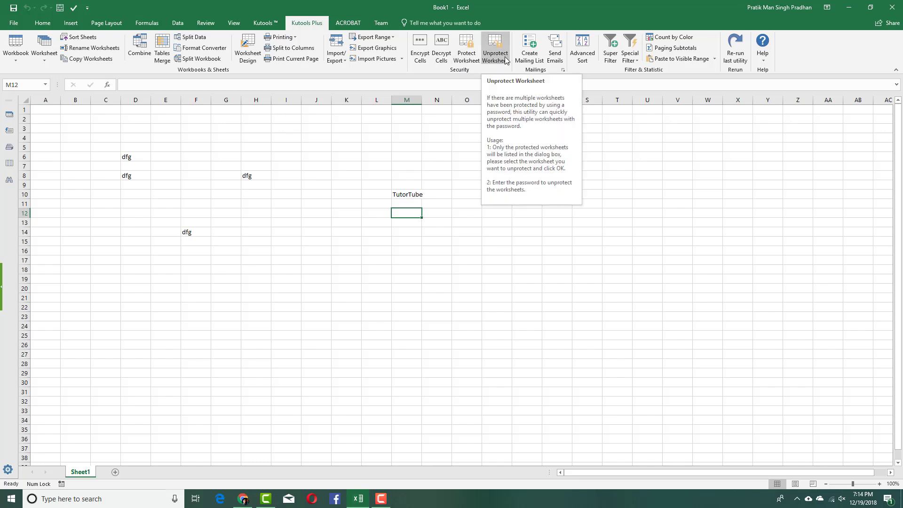
# Create a mailing list on a new worksheet with Cc, Middle Name, Last Name, Address and Company
pyautogui.click(530, 56)
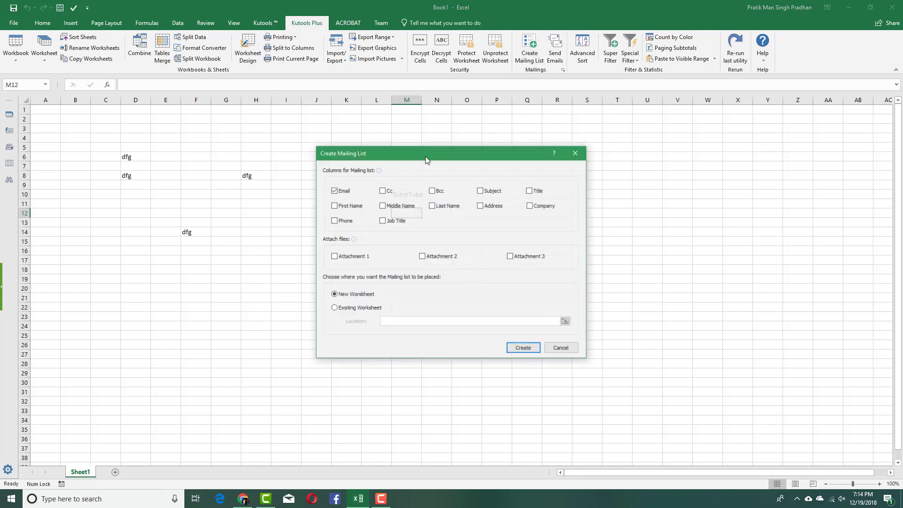
pyautogui.click(382, 190)
pyautogui.click(390, 207)
pyautogui.click(451, 209)
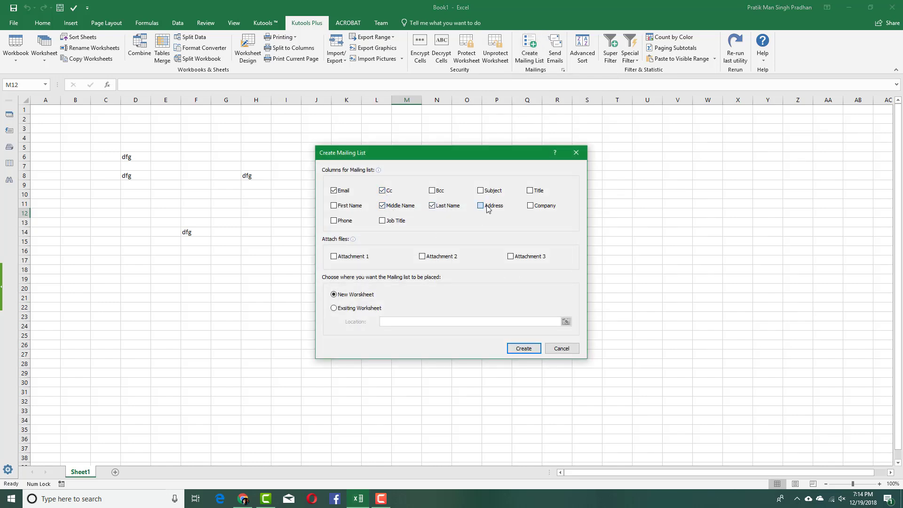
pyautogui.click(489, 209)
pyautogui.click(543, 207)
pyautogui.click(524, 349)
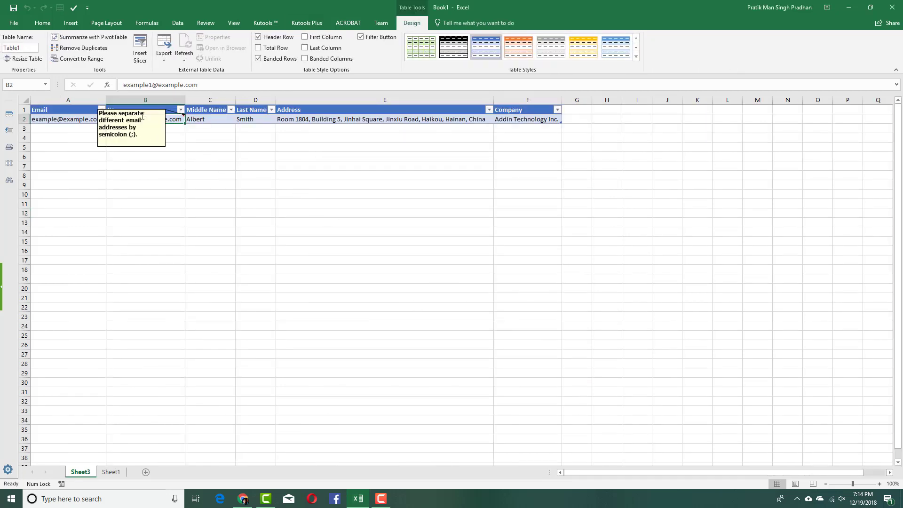
pyautogui.click(227, 128)
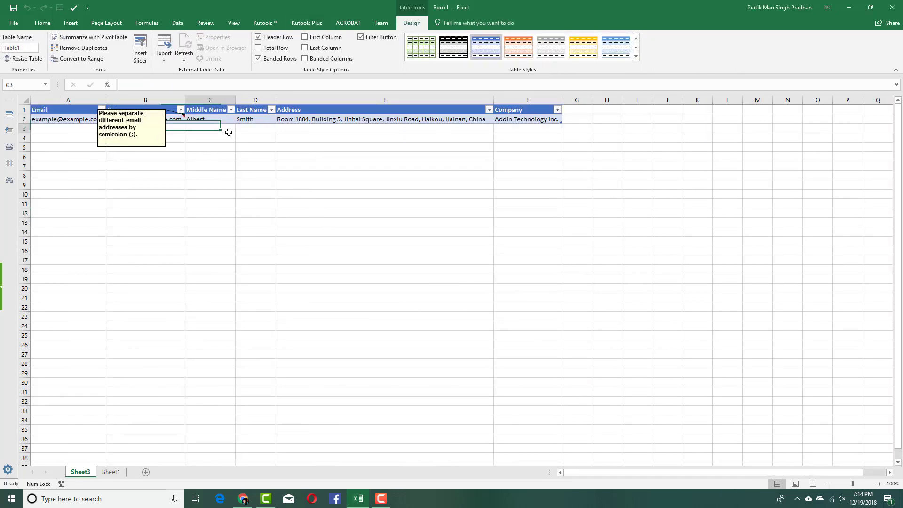
pyautogui.click(522, 120)
pyautogui.click(389, 183)
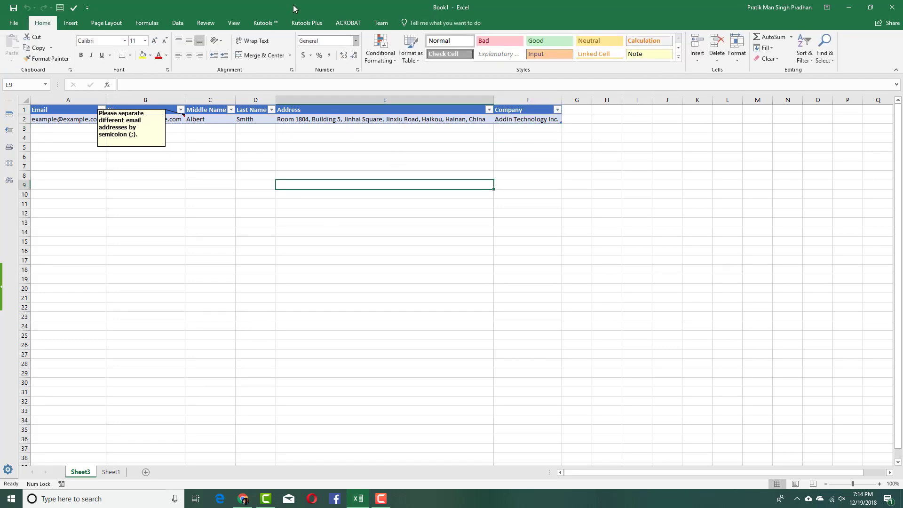
pyautogui.click(306, 23)
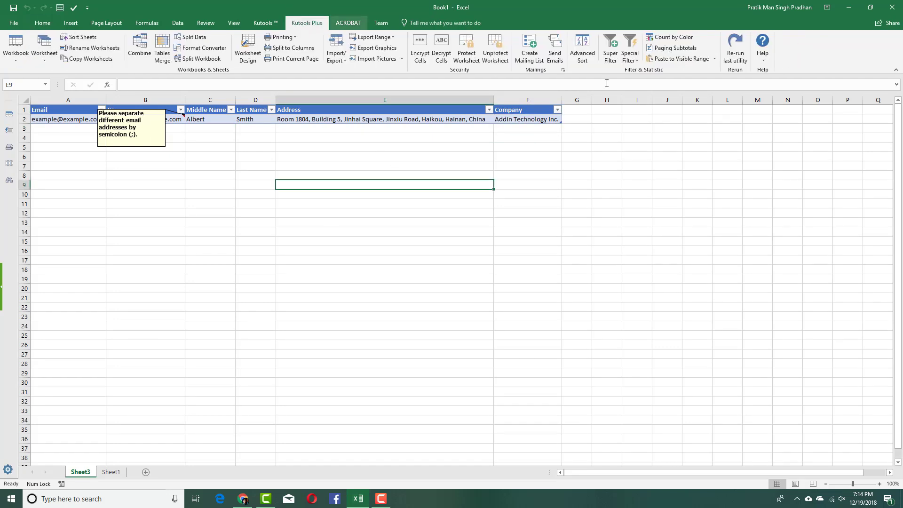
# Check the Special Filter list, then switch to the Kutools tab and select row A2:F2
pyautogui.click(628, 60)
pyautogui.click(628, 60)
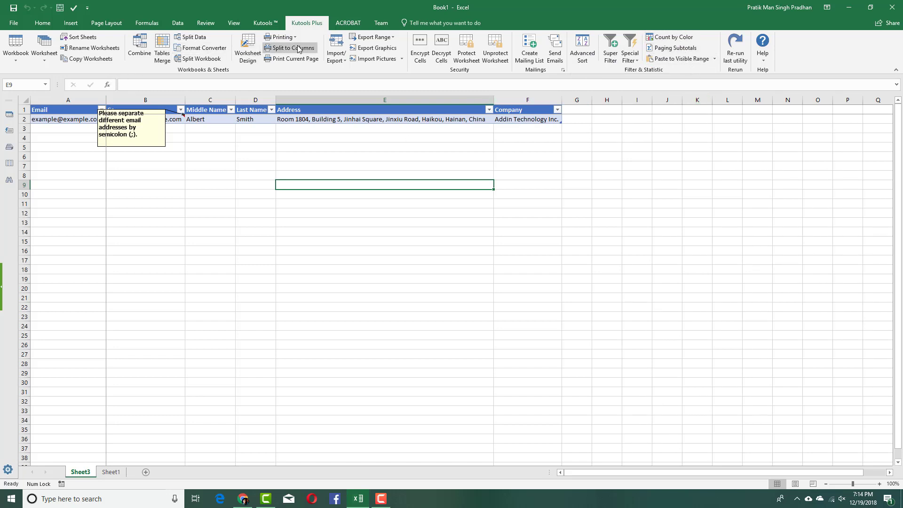
pyautogui.click(265, 23)
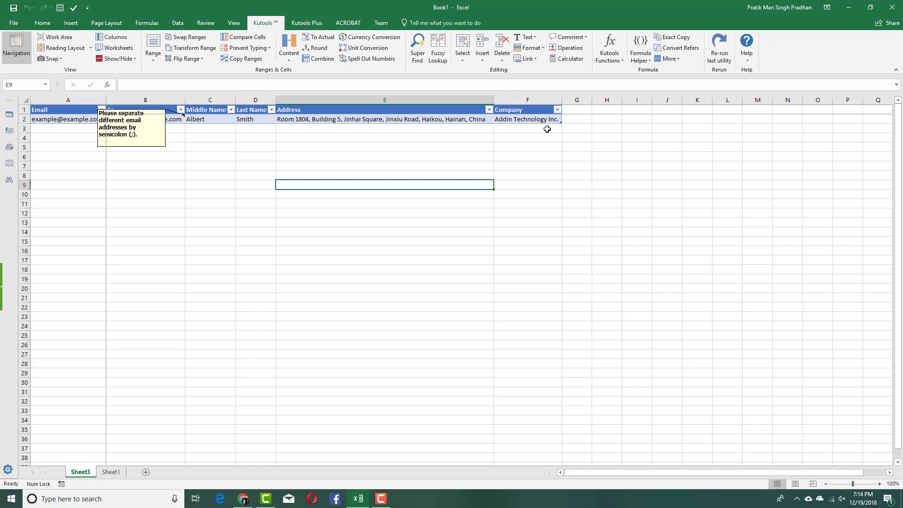
pyautogui.moveTo(521, 118); pyautogui.dragTo(59, 115)
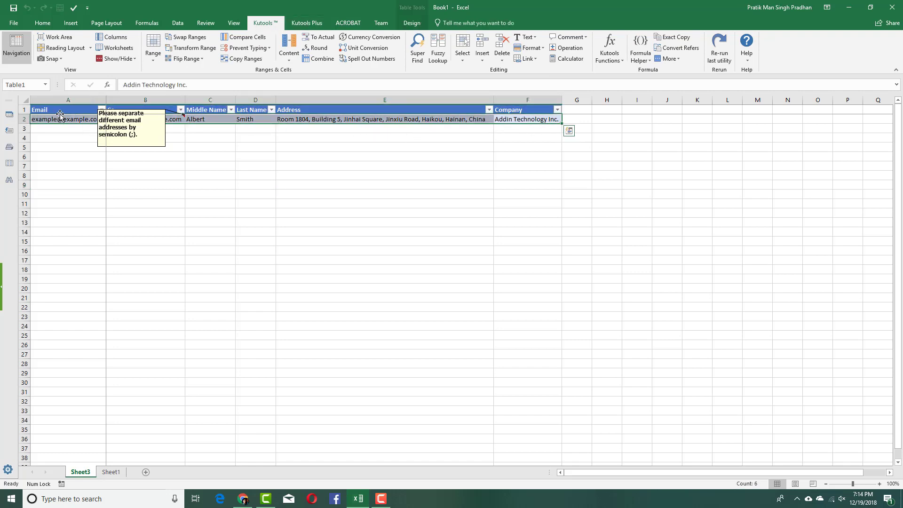